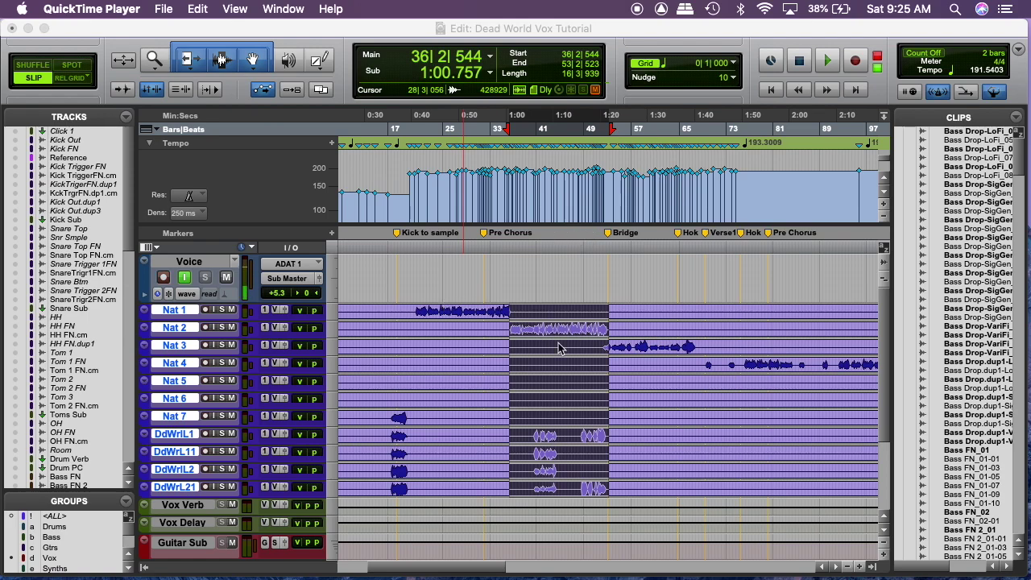
# Bring Pro Tools forward, play the selected vocal section, then stop playback
pyautogui.click(535, 27)
pyautogui.press('space')
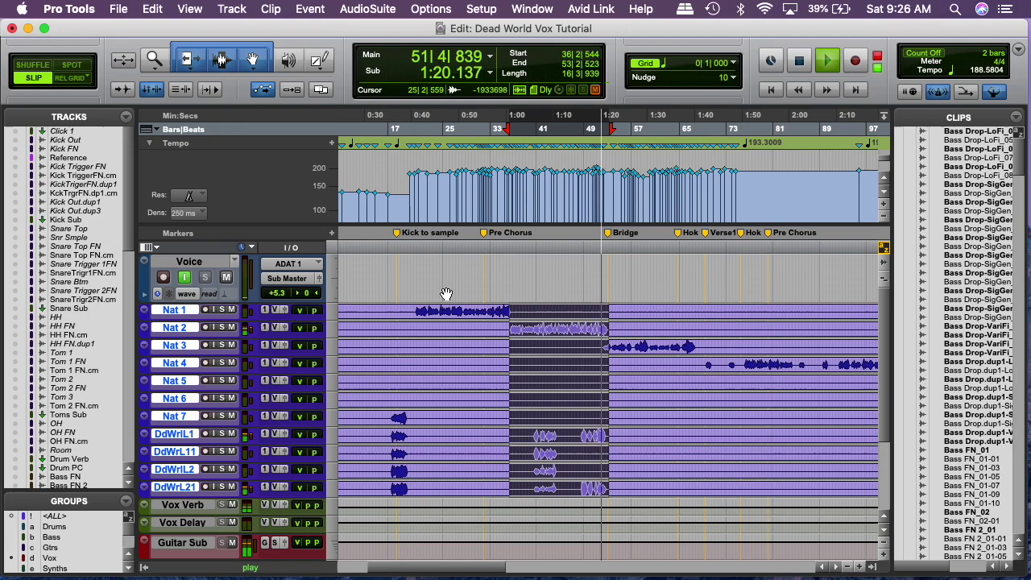
pyautogui.press('space')
# Activate EQ, channel strip and BF-76 inserts plus Vox Verb and VoxDistortn sends on all vocal strips
pyautogui.press('super+equal')
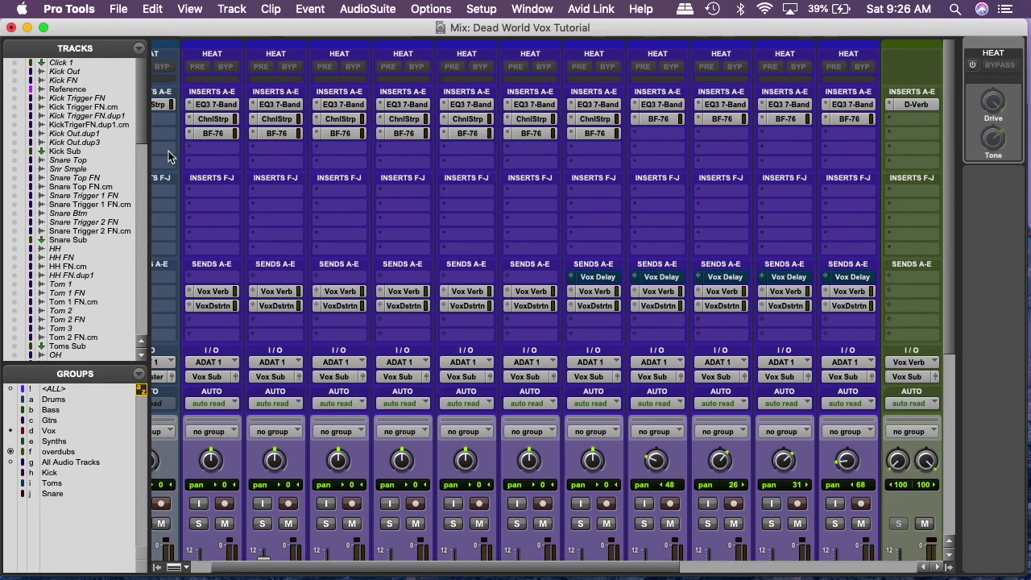
pyautogui.keyDown('alt'); pyautogui.keyDown('super'); pyautogui.click(215, 105); pyautogui.keyUp('super'); pyautogui.keyUp('alt')
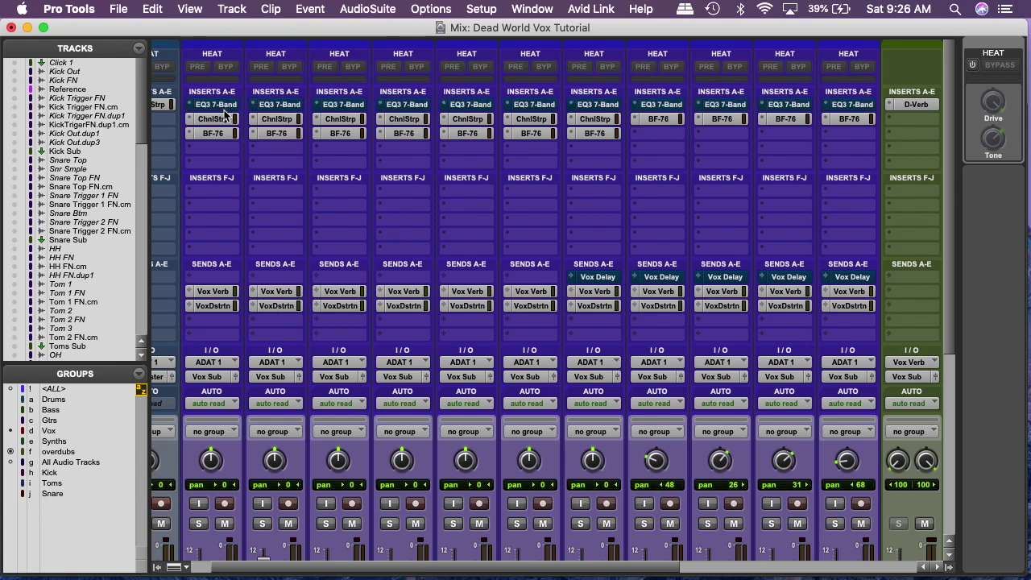
pyautogui.keyDown('alt'); pyautogui.keyDown('super'); pyautogui.click(218, 119); pyautogui.keyUp('super'); pyautogui.keyUp('alt')
pyautogui.keyDown('alt'); pyautogui.keyDown('super'); pyautogui.click(216, 133); pyautogui.keyUp('super'); pyautogui.keyUp('alt')
pyautogui.keyDown('alt'); pyautogui.keyDown('super'); pyautogui.click(214, 291); pyautogui.keyUp('super'); pyautogui.keyUp('alt')
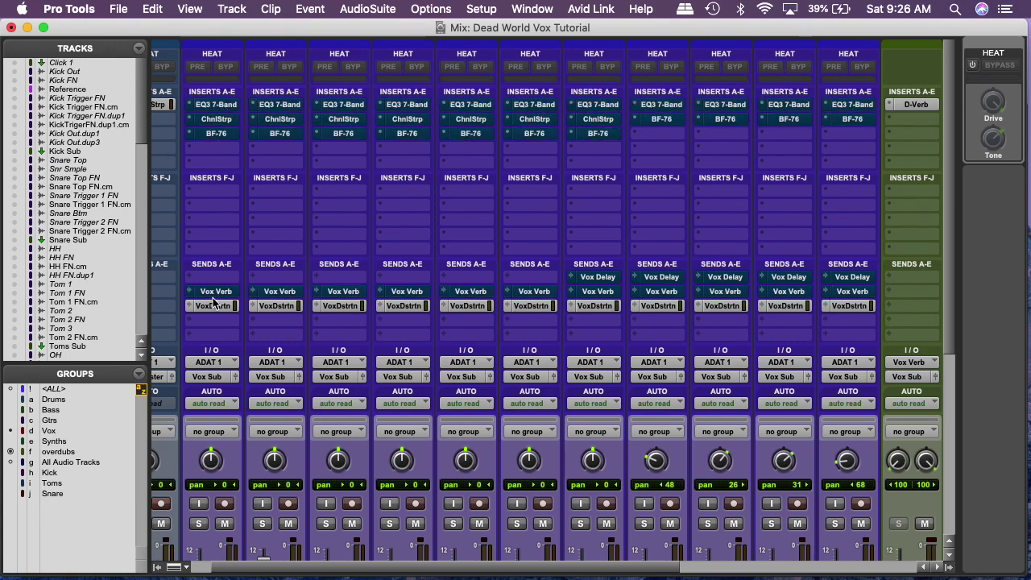
pyautogui.keyDown('alt'); pyautogui.keyDown('super'); pyautogui.click(212, 306); pyautogui.keyUp('super'); pyautogui.keyUp('alt')
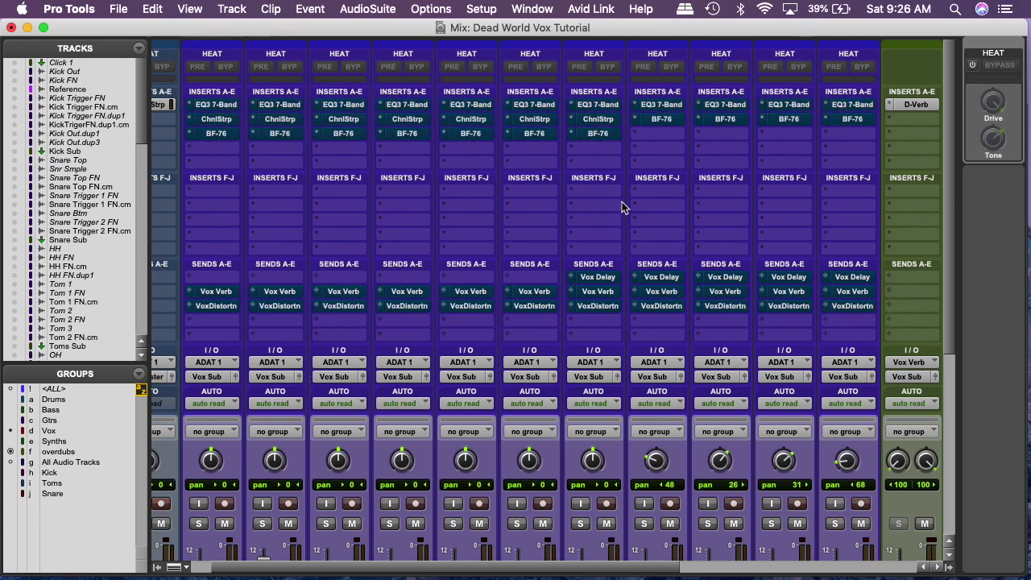
# Set the Vox Sub fader to +3.3 dB
pyautogui.scroll(-5, 593, 292)
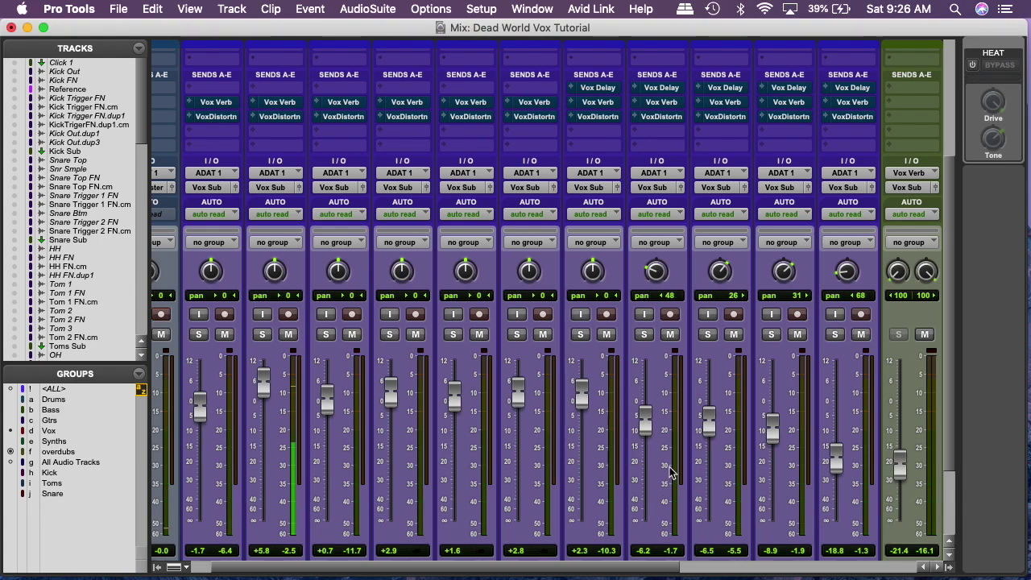
pyautogui.hscroll(5, 617, 483)
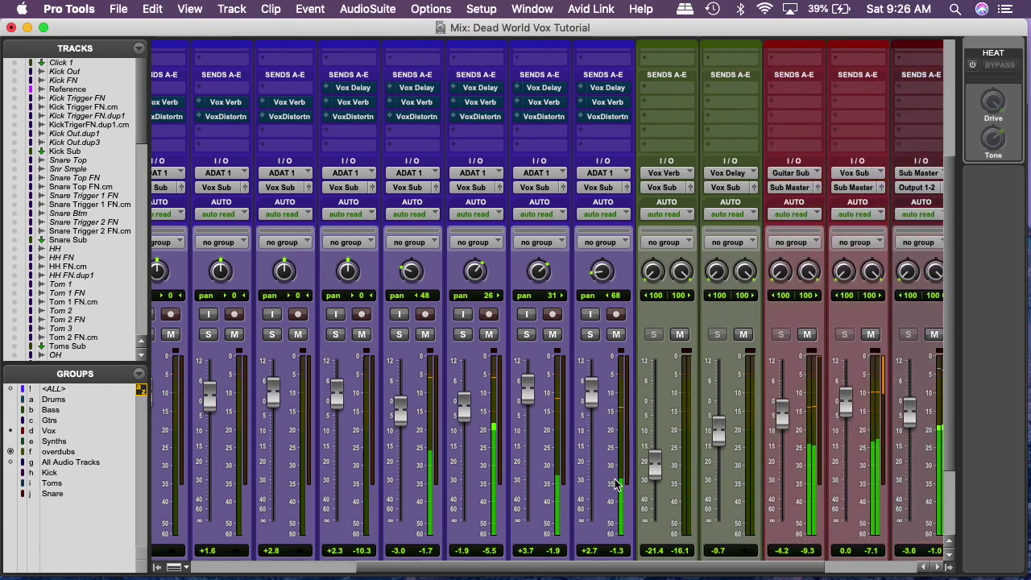
pyautogui.hscroll(2, 644, 475)
pyautogui.scroll(-3, 677, 471)
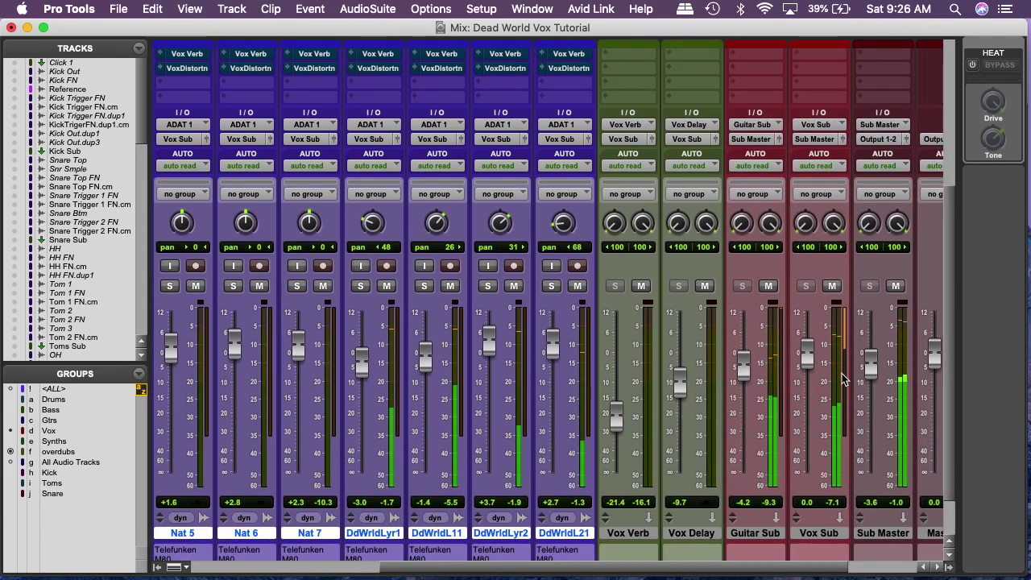
pyautogui.moveTo(808, 354); pyautogui.dragTo(808, 327)
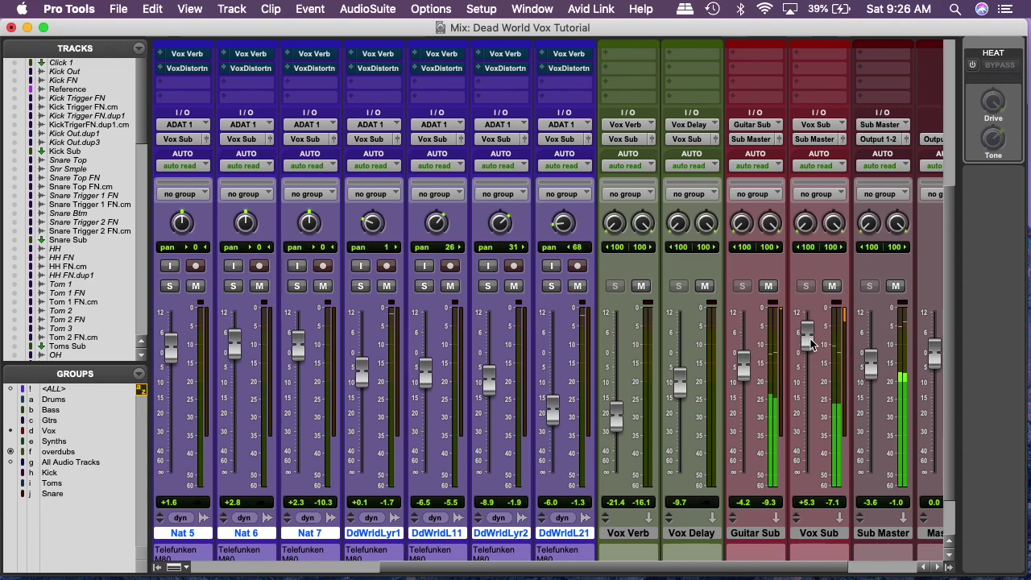
pyautogui.moveTo(808, 327); pyautogui.dragTo(811, 346)
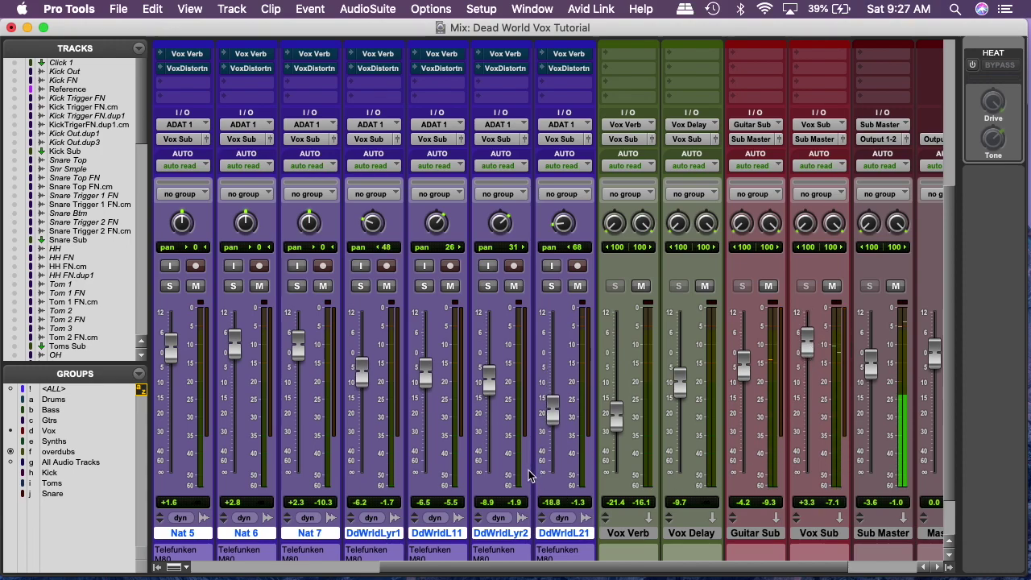
# Solo the Nat 2 vocal track and bring the Master 1 strip into view
pyautogui.hscroll(-5, 712, 441)
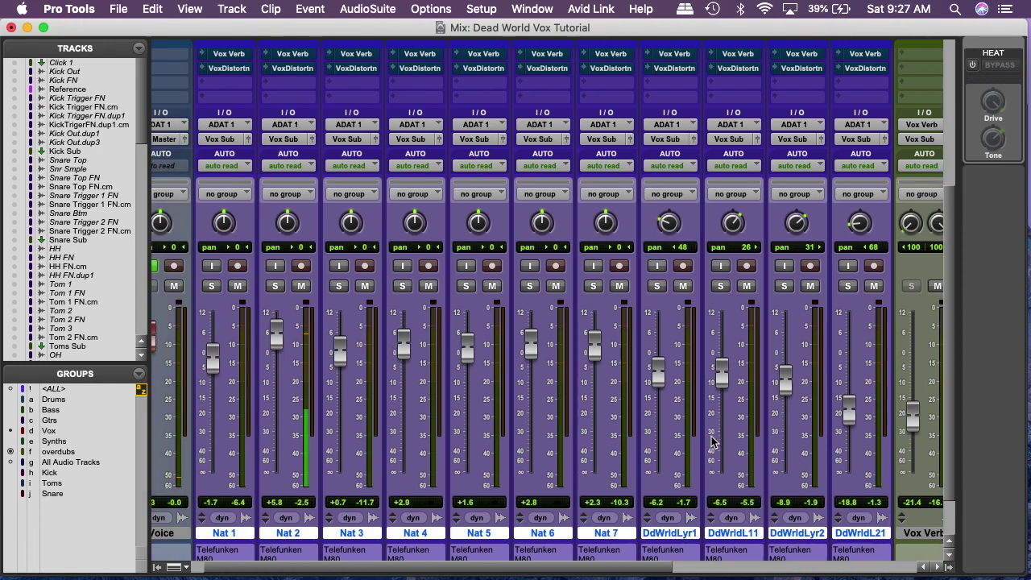
pyautogui.scroll(5, 711, 439)
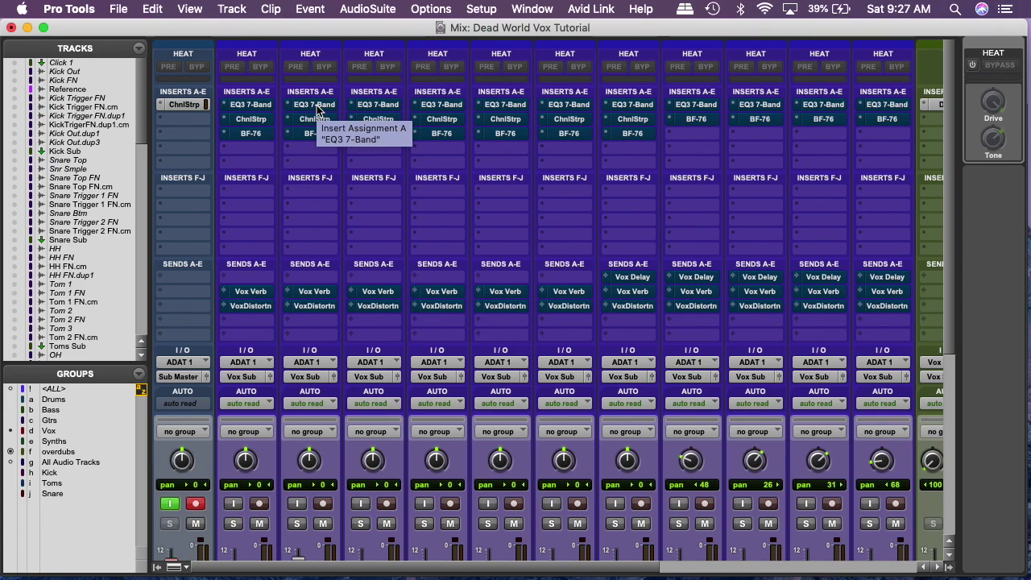
pyautogui.scroll(-5, 317, 105)
pyautogui.click(296, 236)
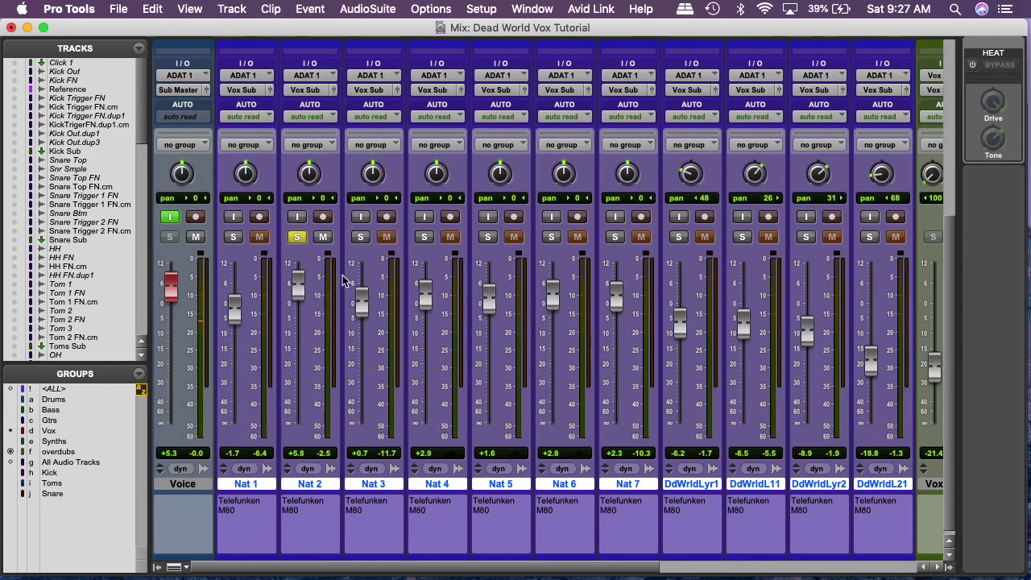
pyautogui.hscroll(10, 306, 399)
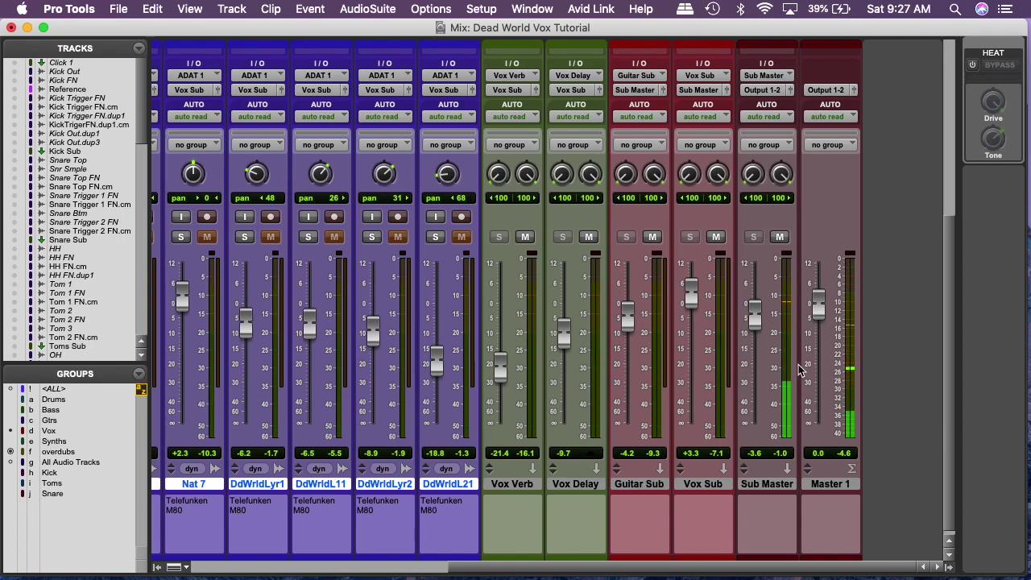
pyautogui.scroll(5, 874, 283)
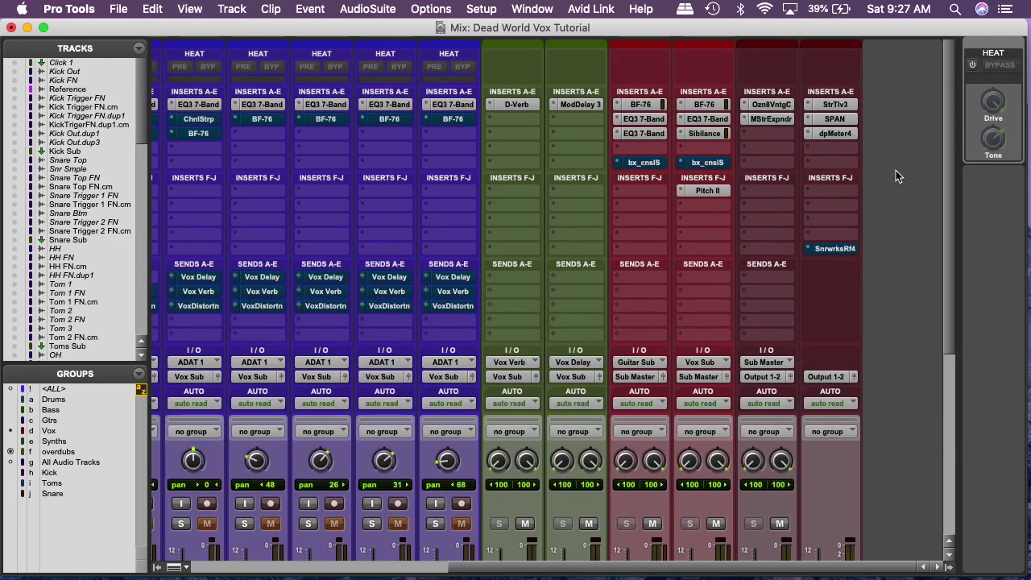
# View the master spectrum in Master 1's SPAN analyzer during playback, then close it
pyautogui.click(835, 119)
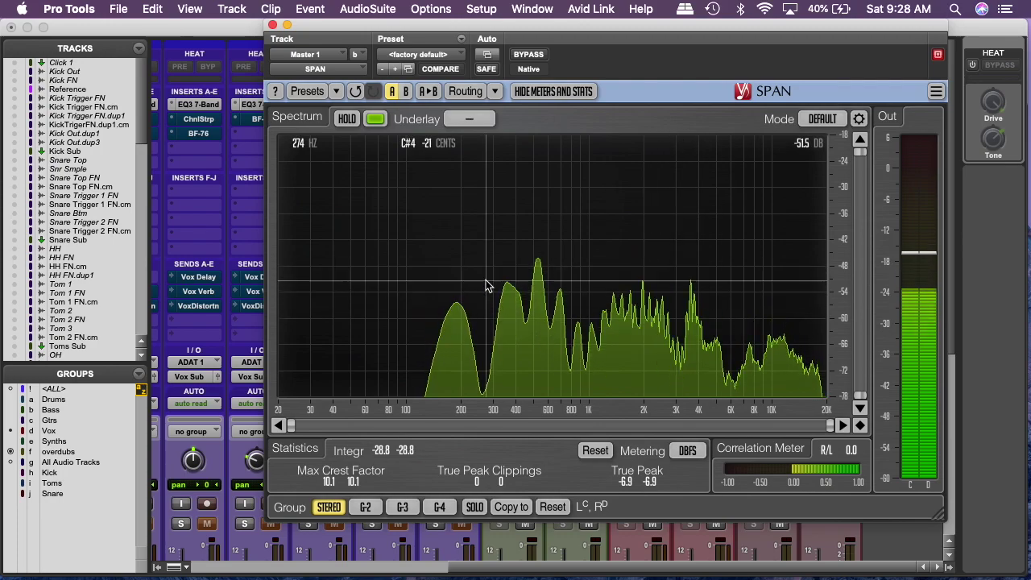
pyautogui.click(272, 25)
# Open the EQ3 7-Band plug-in on the Nat 2 vocal track
pyautogui.hscroll(-5, 450, 233)
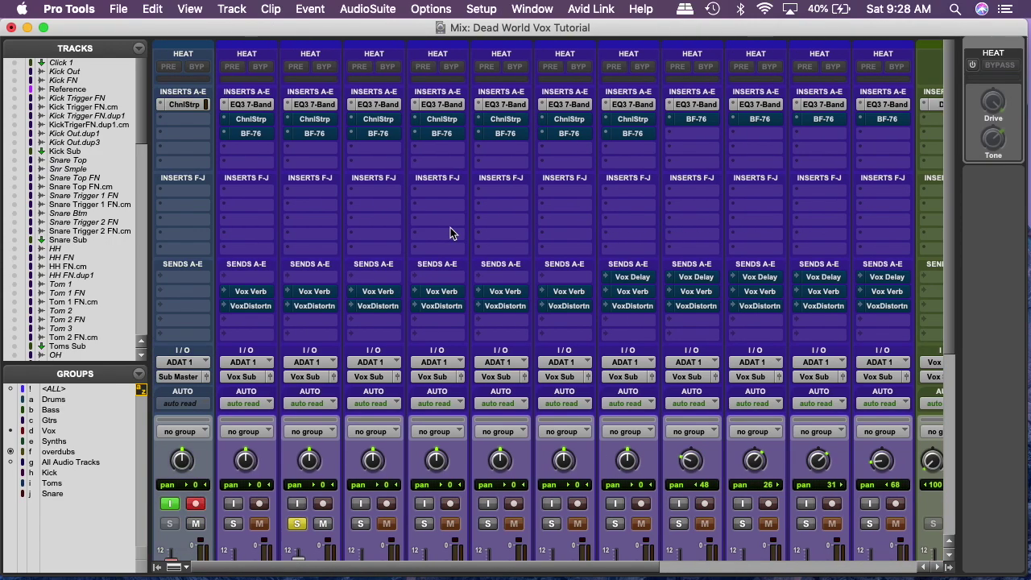
pyautogui.scroll(-3, 450, 233)
pyautogui.scroll(3, 451, 233)
pyautogui.click(314, 105)
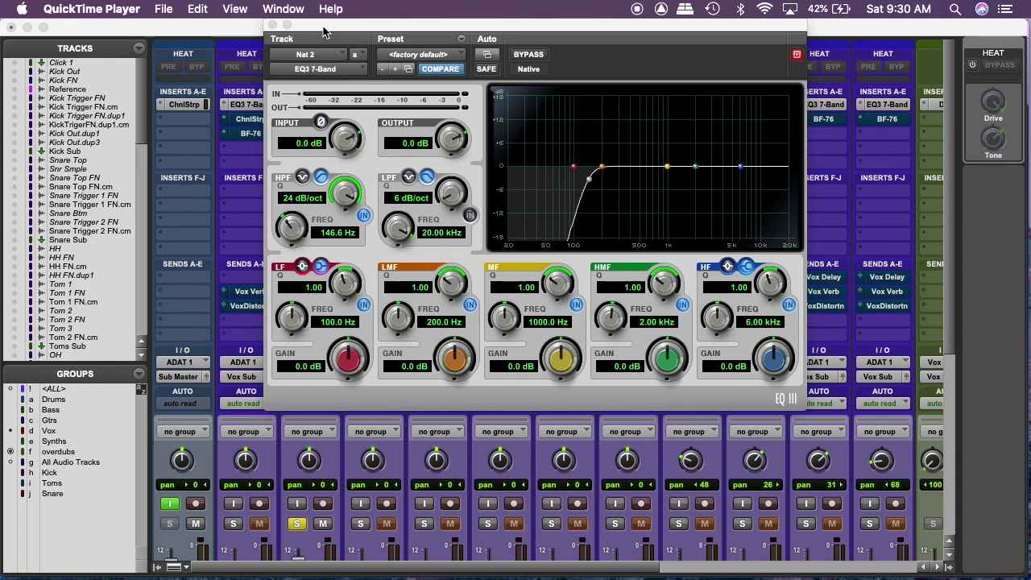
# Lower Nat 2's high-pass filter to 99.3 Hz and compare it bypassed versus active
pyautogui.click(295, 231)
pyautogui.moveTo(295, 231); pyautogui.dragTo(284, 278)
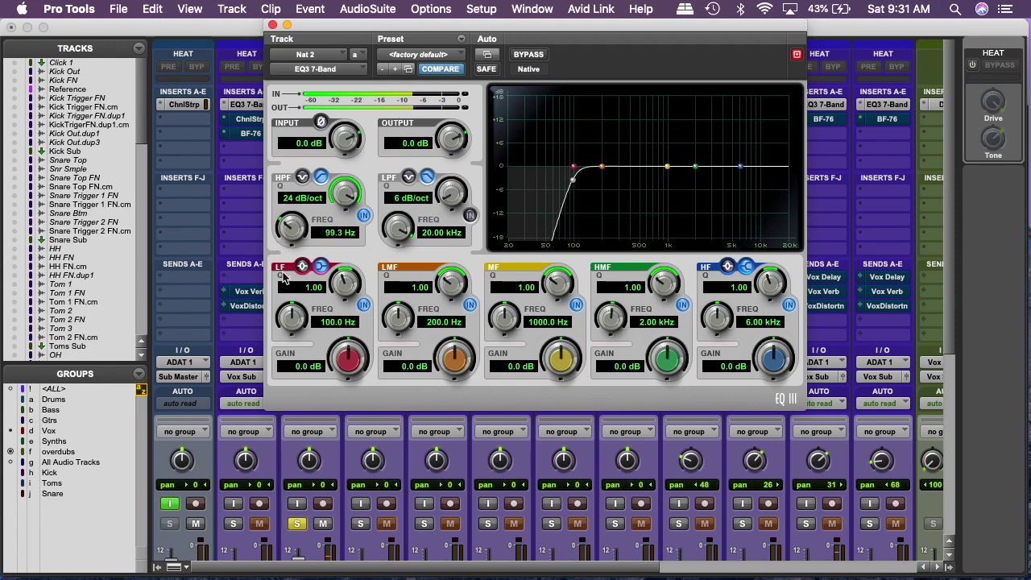
pyautogui.click(364, 216)
pyautogui.click(363, 216)
pyautogui.click(364, 215)
pyautogui.click(363, 216)
pyautogui.click(363, 216)
pyautogui.click(363, 216)
# Keep comparing the high-pass filter in and out, leaving it switched on
pyautogui.click(363, 216)
pyautogui.click(363, 216)
pyautogui.click(364, 215)
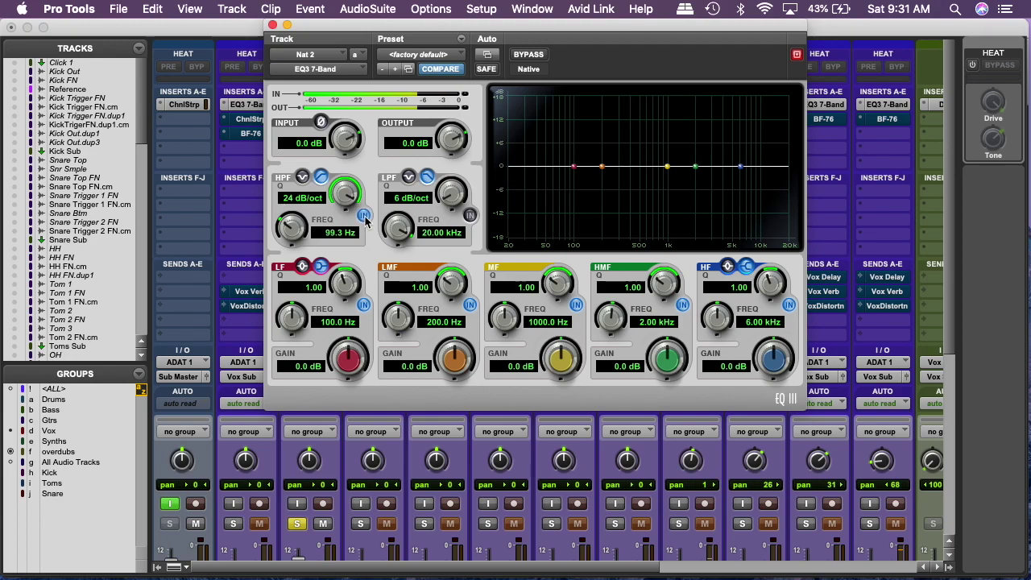
pyautogui.click(363, 216)
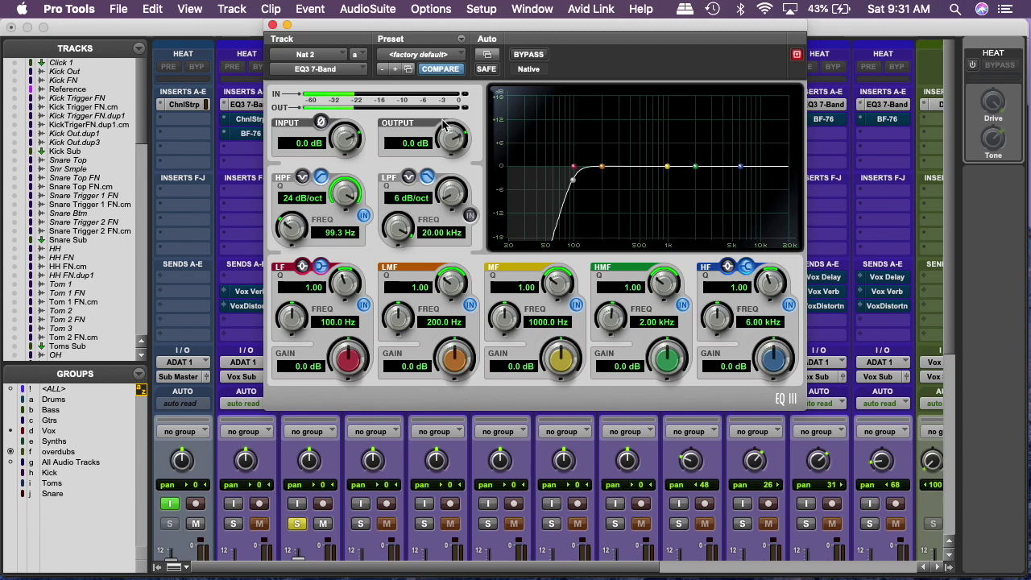
pyautogui.click(364, 216)
pyautogui.click(364, 215)
pyautogui.click(364, 216)
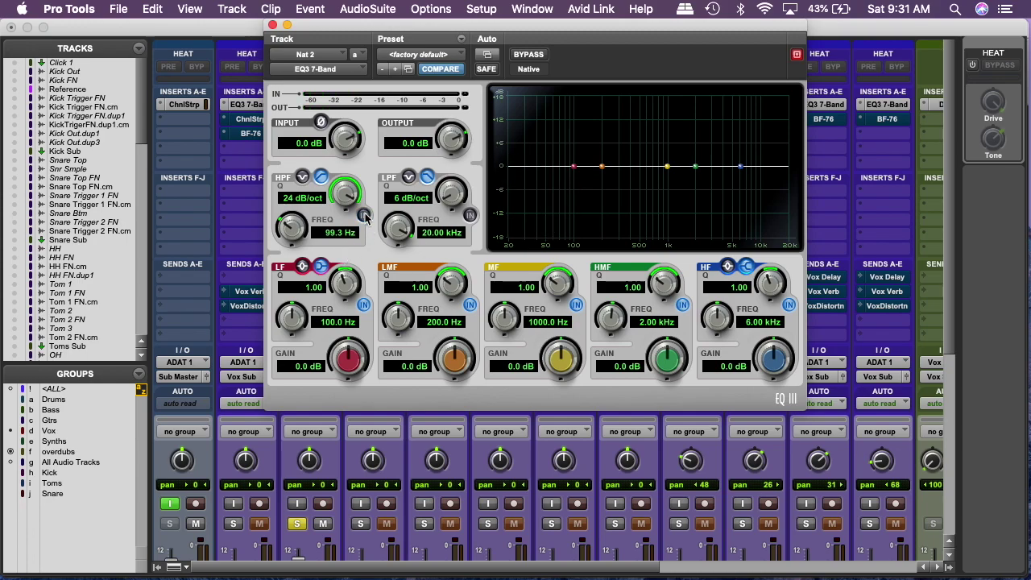
pyautogui.click(364, 216)
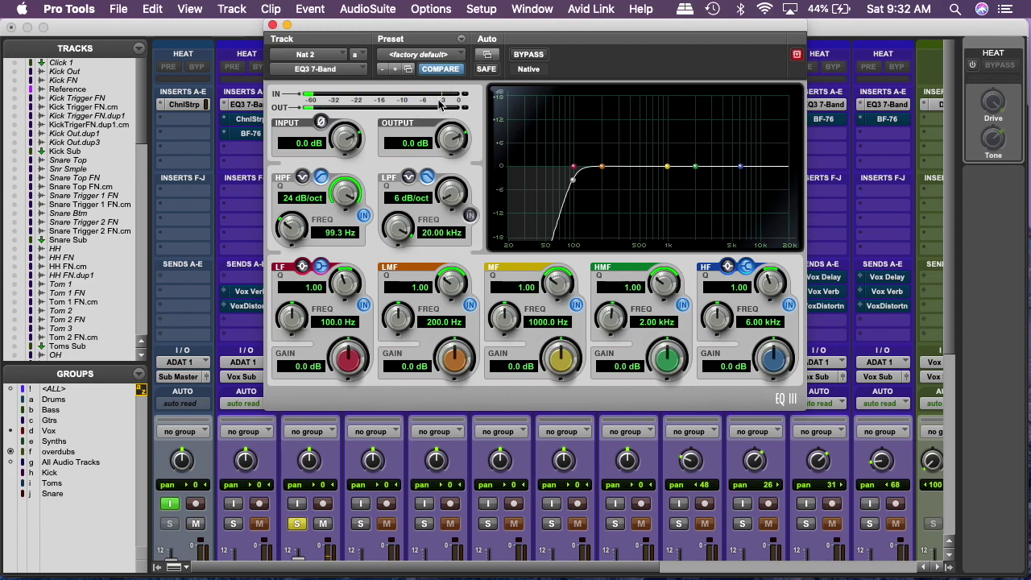
pyautogui.click(272, 26)
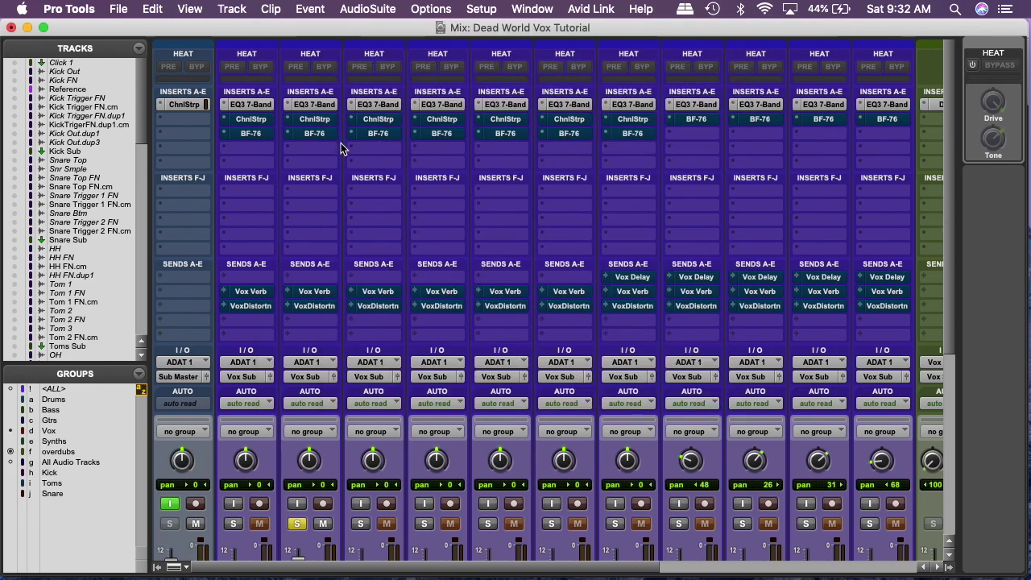
pyautogui.click(303, 103)
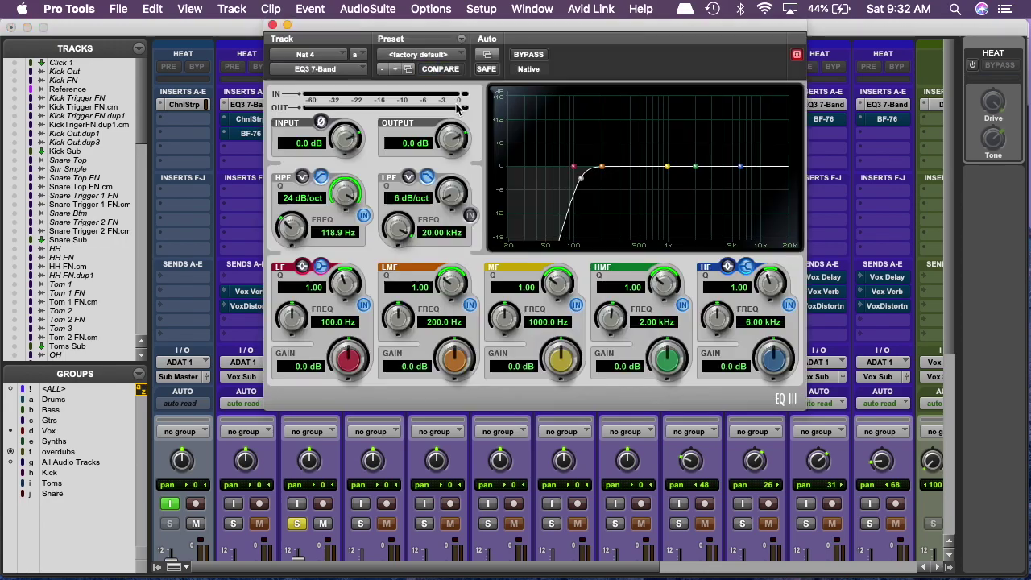
pyautogui.click(272, 25)
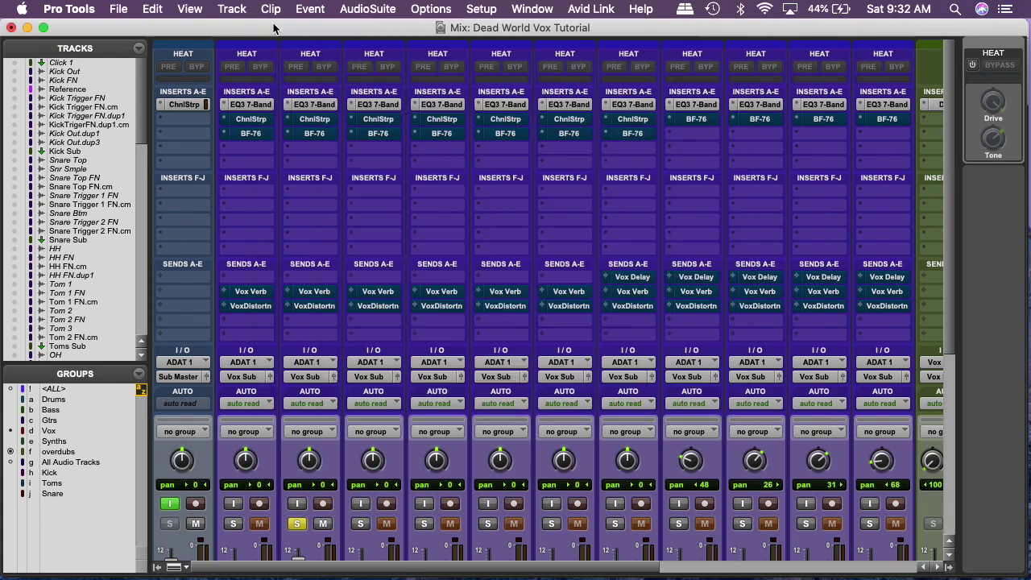
pyautogui.click(578, 109)
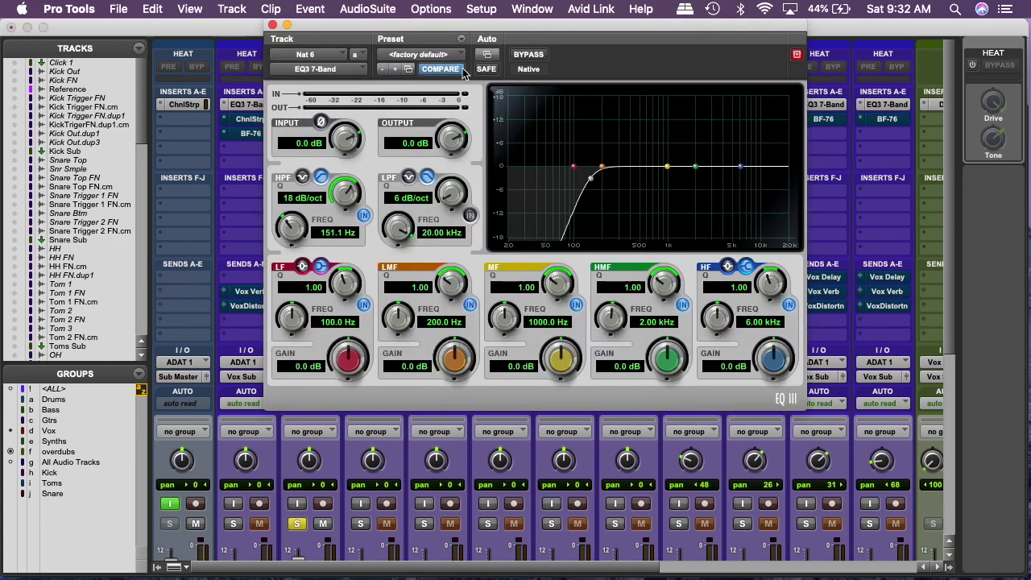
pyautogui.click(272, 27)
pyautogui.click(689, 106)
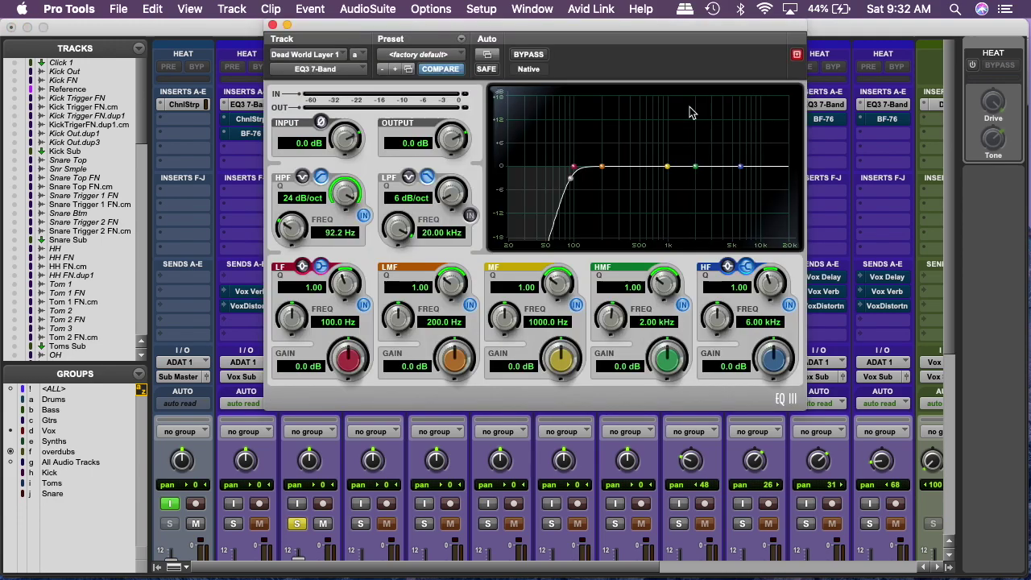
pyautogui.click(272, 26)
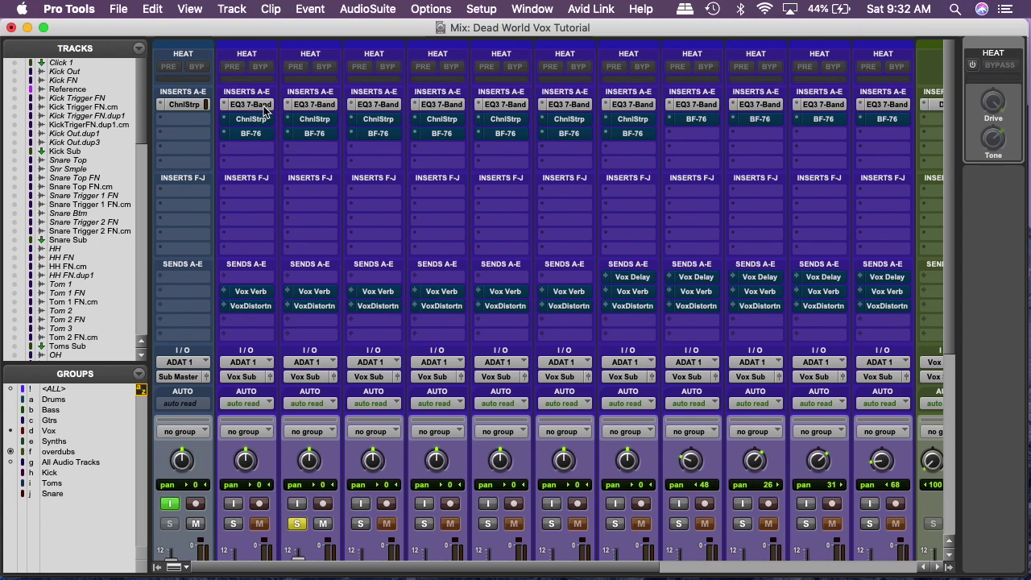
pyautogui.click(314, 119)
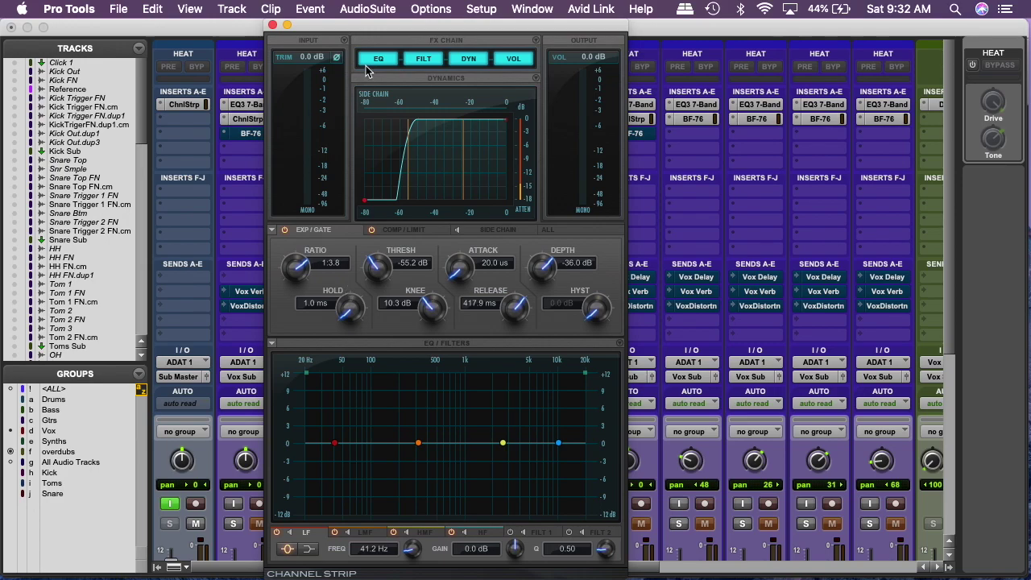
pyautogui.moveTo(374, 32); pyautogui.dragTo(616, 32)
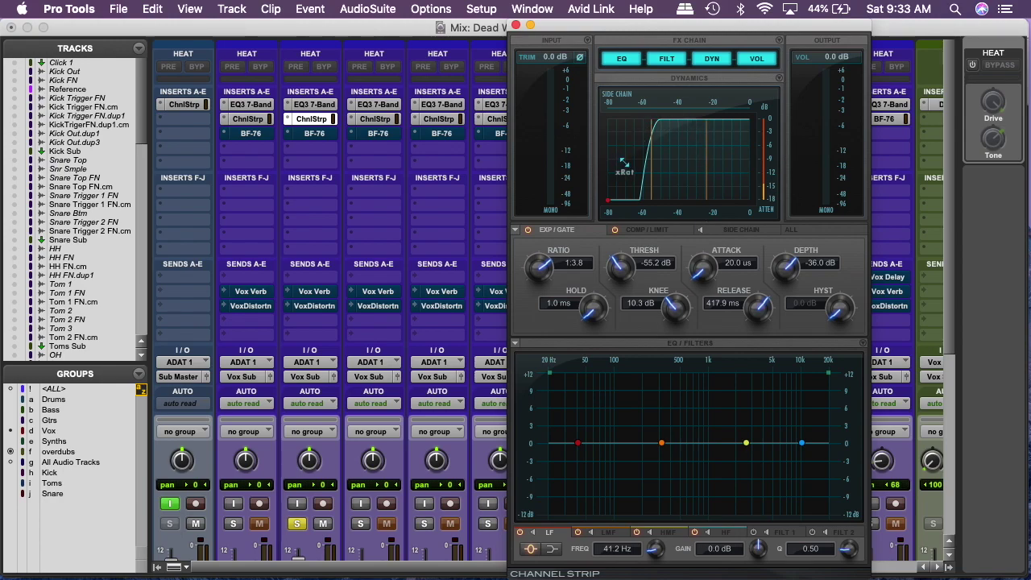
pyautogui.click(517, 25)
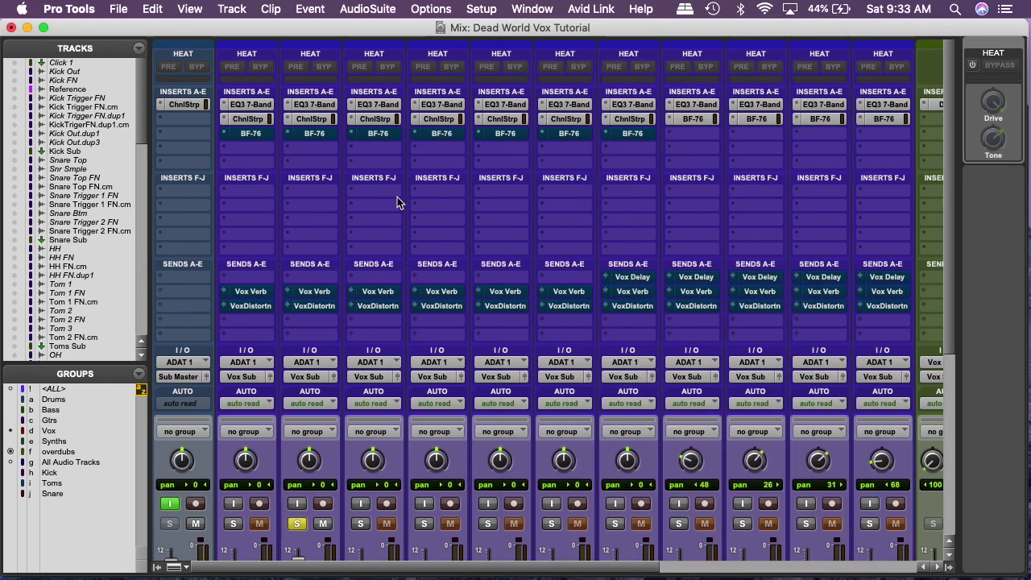
# Activate the BF-76 limiters on all vocal tracks and show the Nat 2 limiter
pyautogui.keyDown('ctrl'); pyautogui.keyDown('alt'); pyautogui.keyDown('super'); pyautogui.click(249, 134); pyautogui.keyUp('super'); pyautogui.keyUp('alt'); pyautogui.keyUp('ctrl')
pyautogui.click(249, 133)
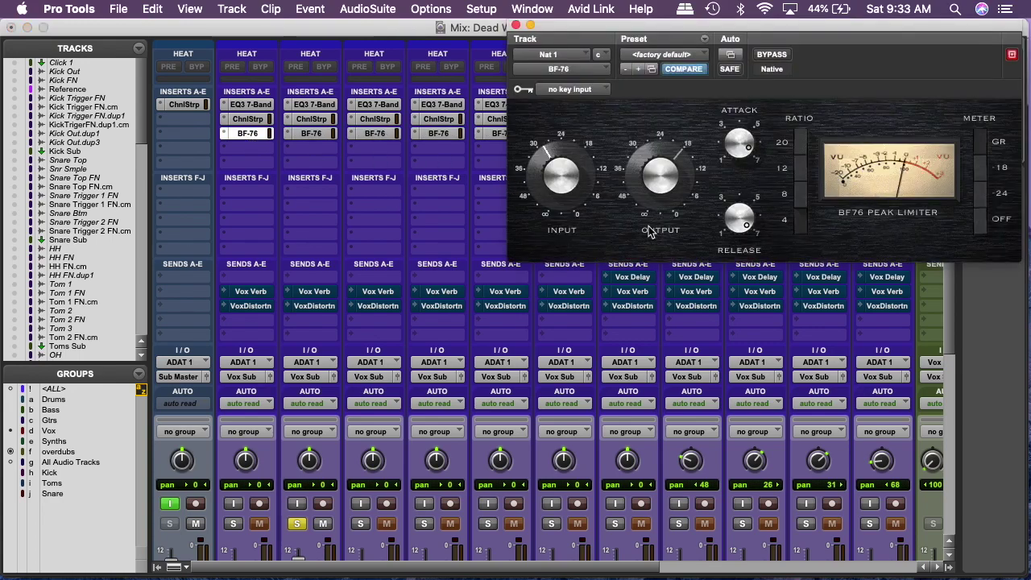
pyautogui.click(315, 135)
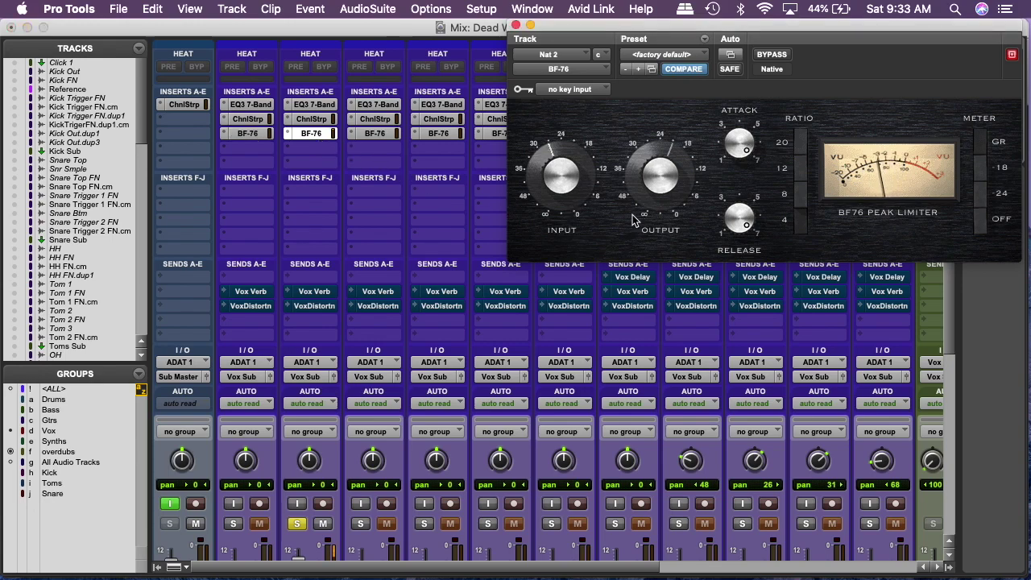
# Compare the Nat 2 BF-76 in and out via Bypass, leaving the limiter active
pyautogui.click(770, 54)
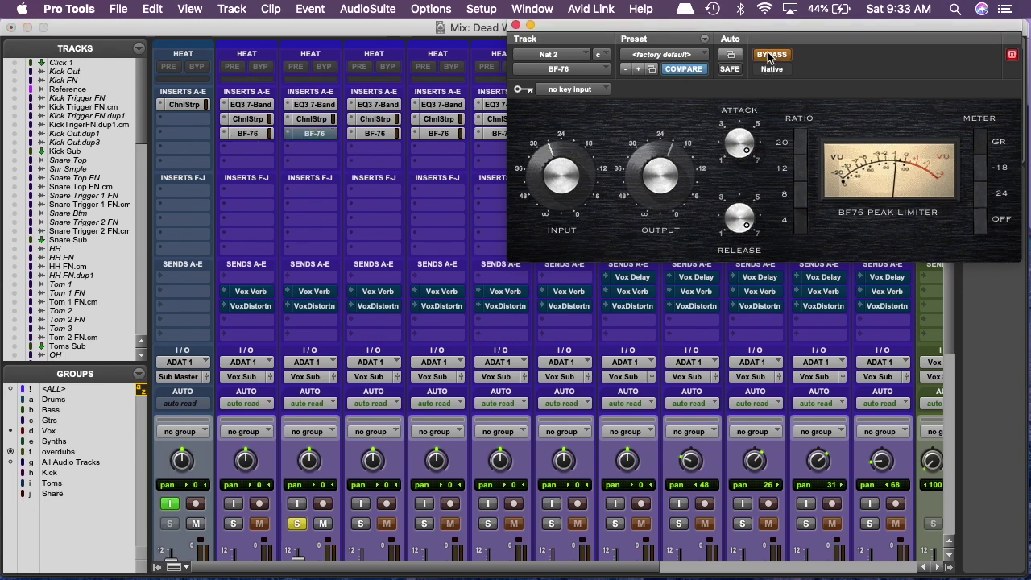
pyautogui.click(769, 54)
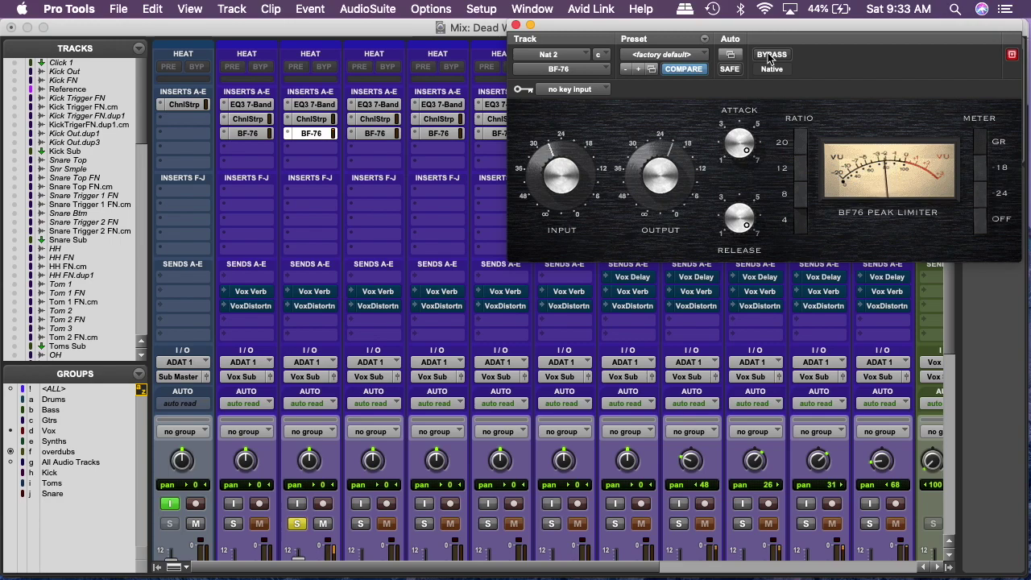
pyautogui.click(769, 53)
pyautogui.click(769, 54)
pyautogui.click(773, 56)
pyautogui.click(775, 56)
pyautogui.click(775, 56)
pyautogui.click(774, 56)
pyautogui.click(774, 57)
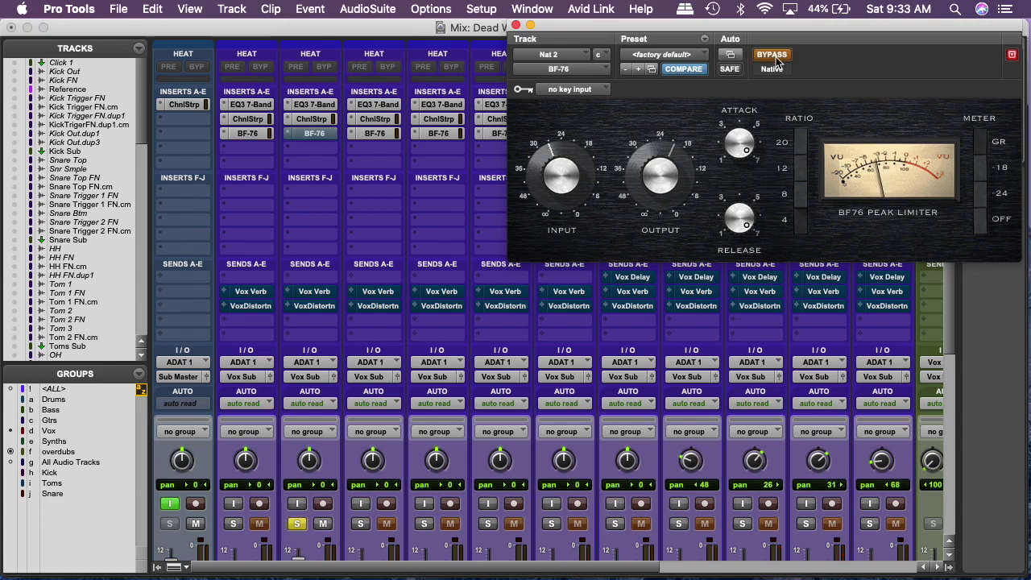
pyautogui.click(775, 56)
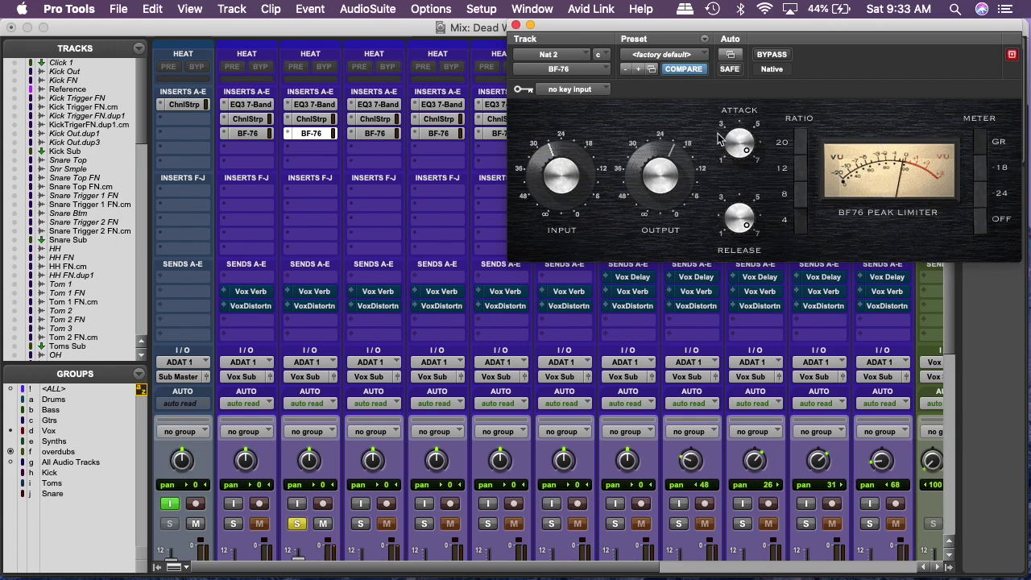
# Adjust the Nat 2 BF-76 INPUT drive, then close the limiter window
pyautogui.scroll(-3, 432, 364)
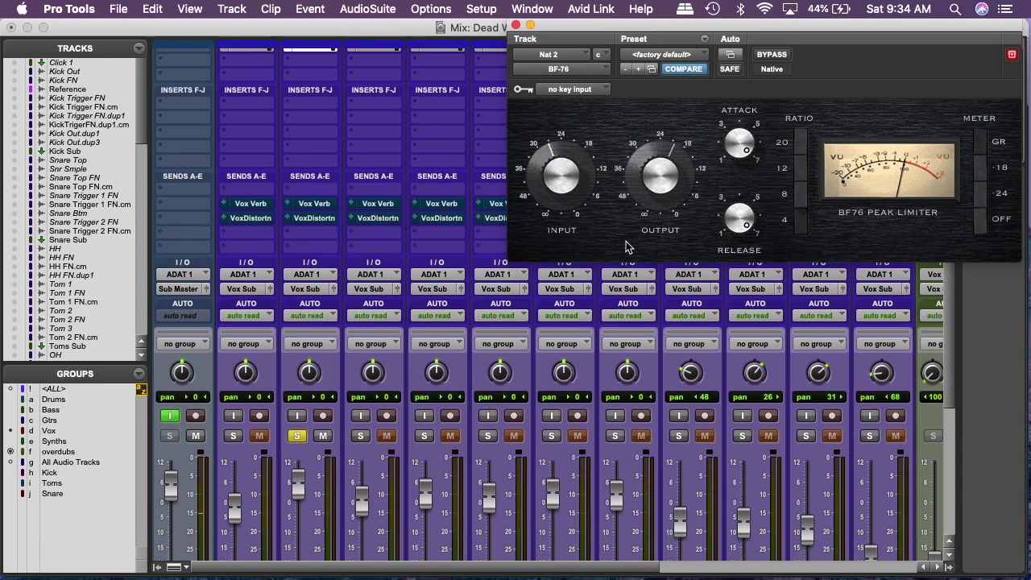
pyautogui.scroll(-2, 409, 368)
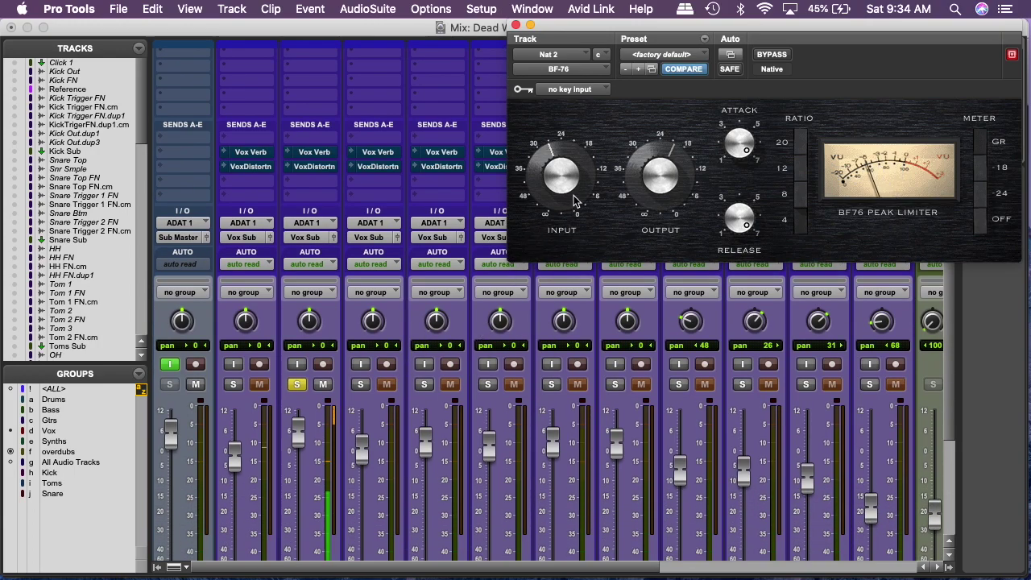
pyautogui.moveTo(568, 201); pyautogui.dragTo(563, 192)
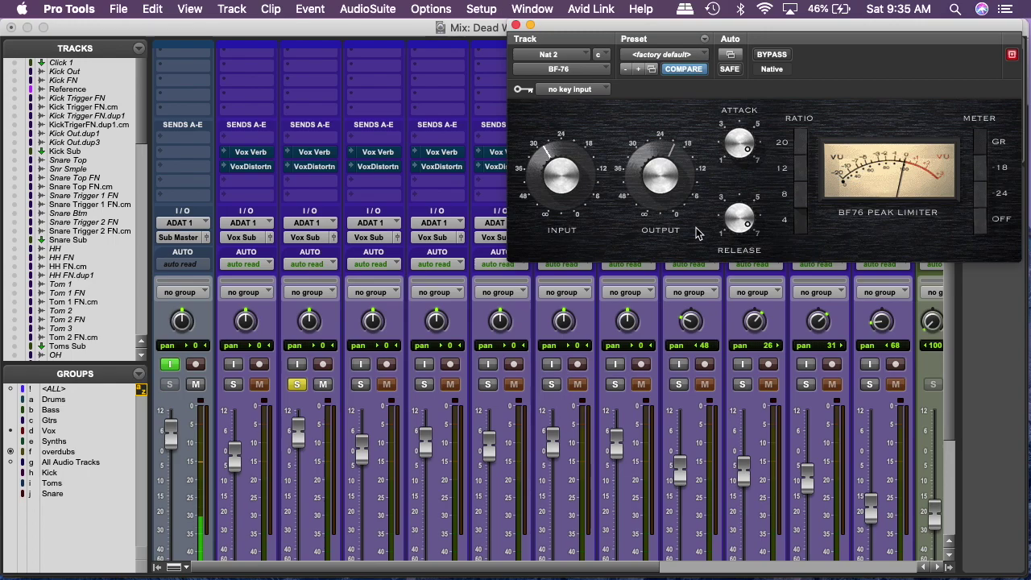
pyautogui.scroll(5, 595, 314)
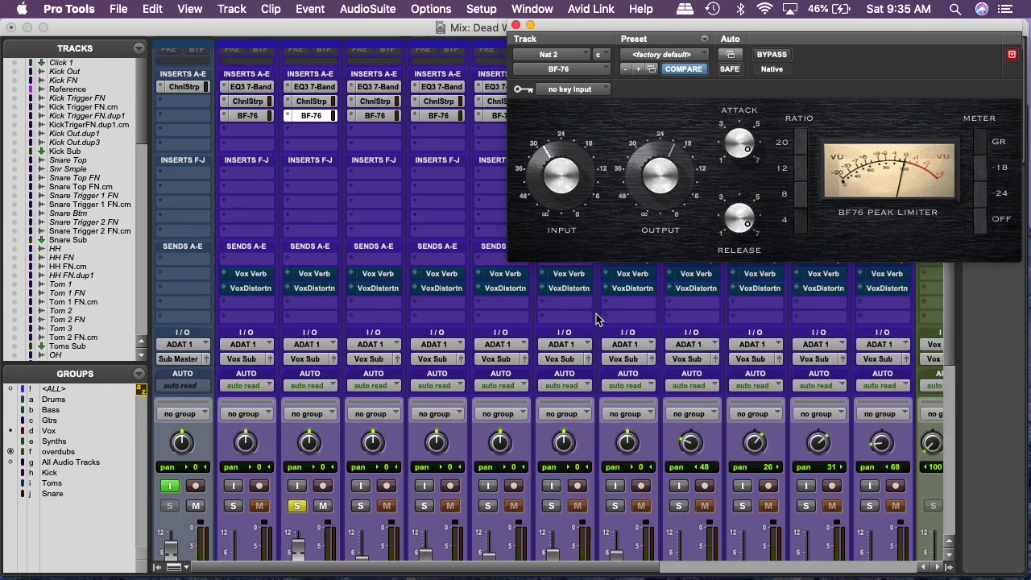
pyautogui.scroll(-4, 596, 314)
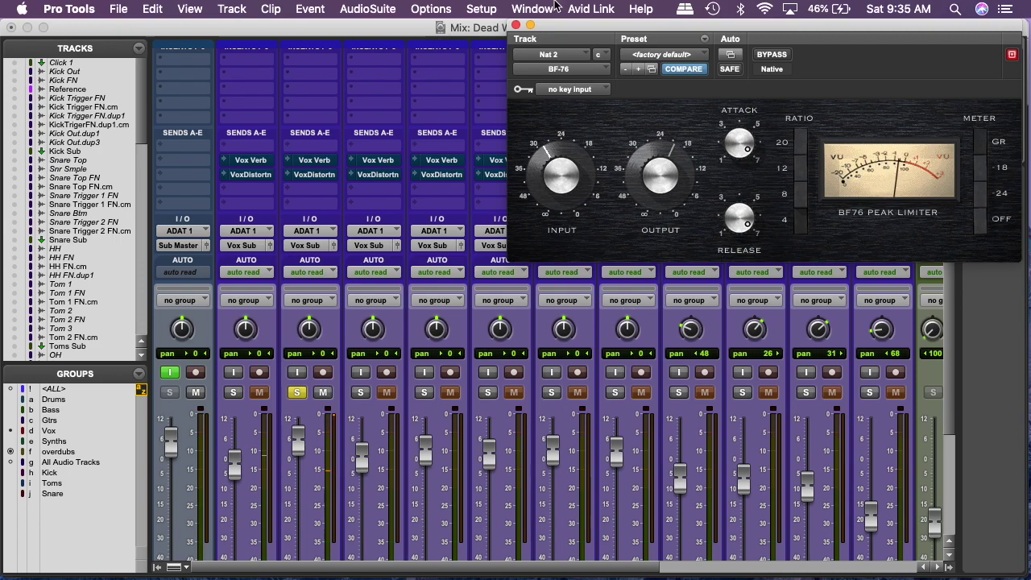
pyautogui.click(516, 26)
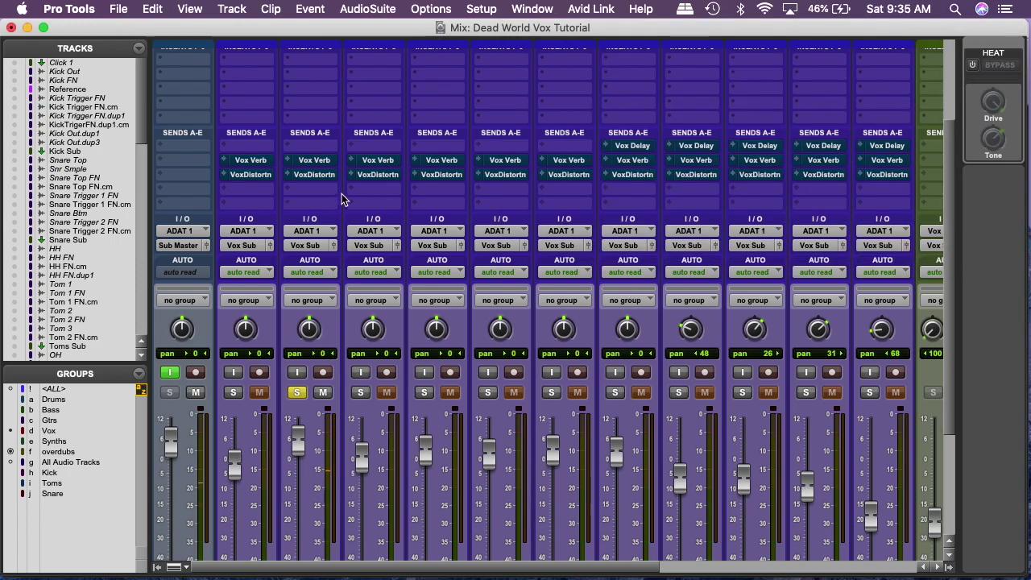
# Show Vox Verb and VoxDistortn send-level faders on all tracks, then view the aux and master strips
pyautogui.keyDown('ctrl'); pyautogui.keyDown('alt'); pyautogui.keyDown('super'); pyautogui.click(261, 164); pyautogui.keyUp('super'); pyautogui.keyUp('alt'); pyautogui.keyUp('ctrl')
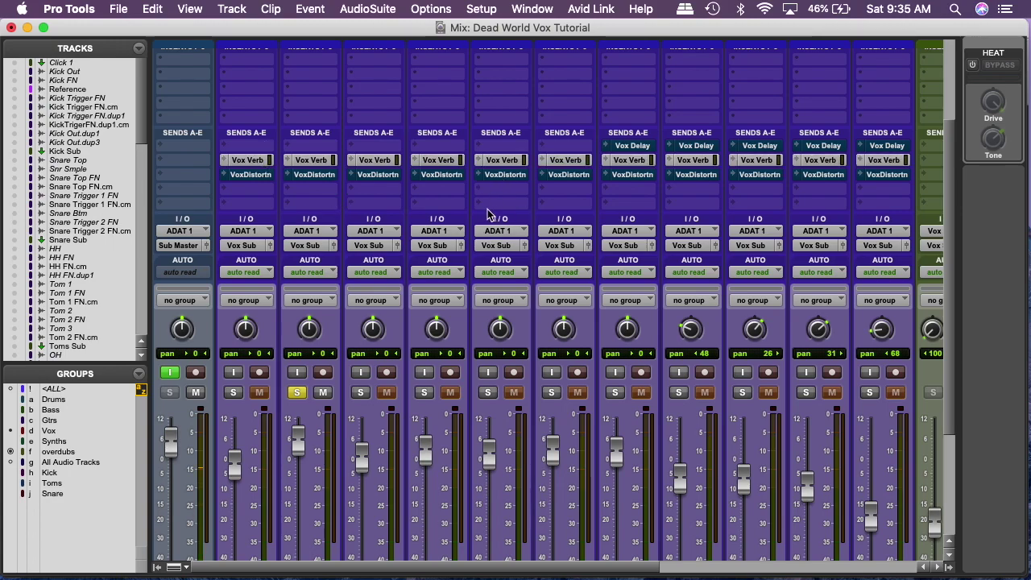
pyautogui.keyDown('ctrl'); pyautogui.keyDown('alt'); pyautogui.keyDown('super'); pyautogui.click(256, 176); pyautogui.keyUp('super'); pyautogui.keyUp('alt'); pyautogui.keyUp('ctrl')
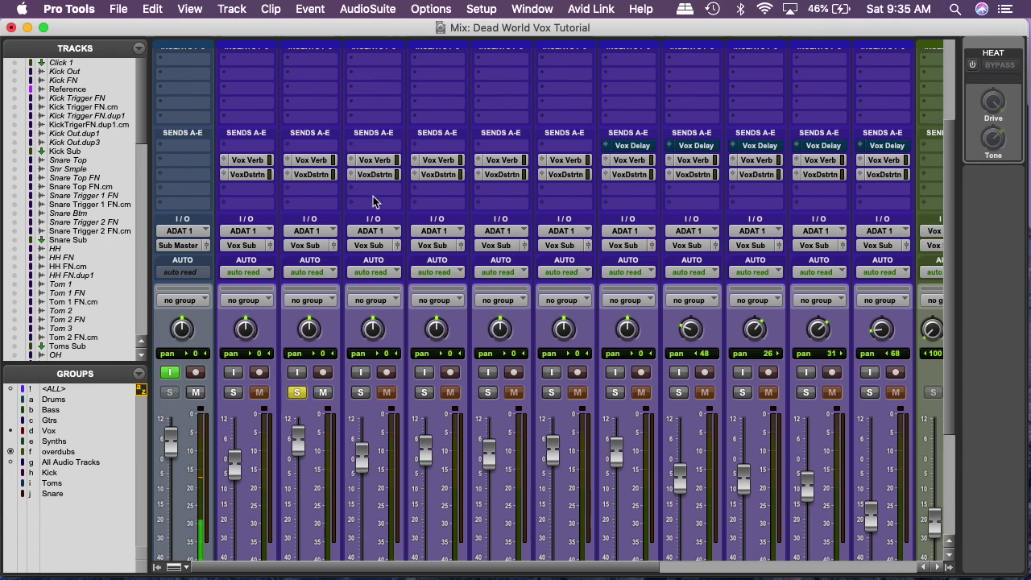
pyautogui.click(311, 179)
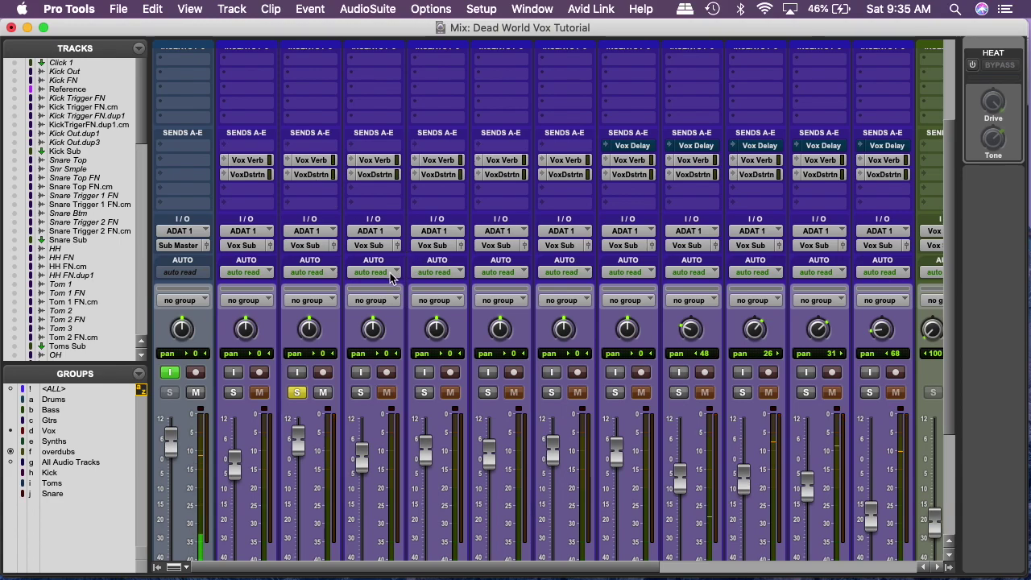
pyautogui.hscroll(10, 389, 278)
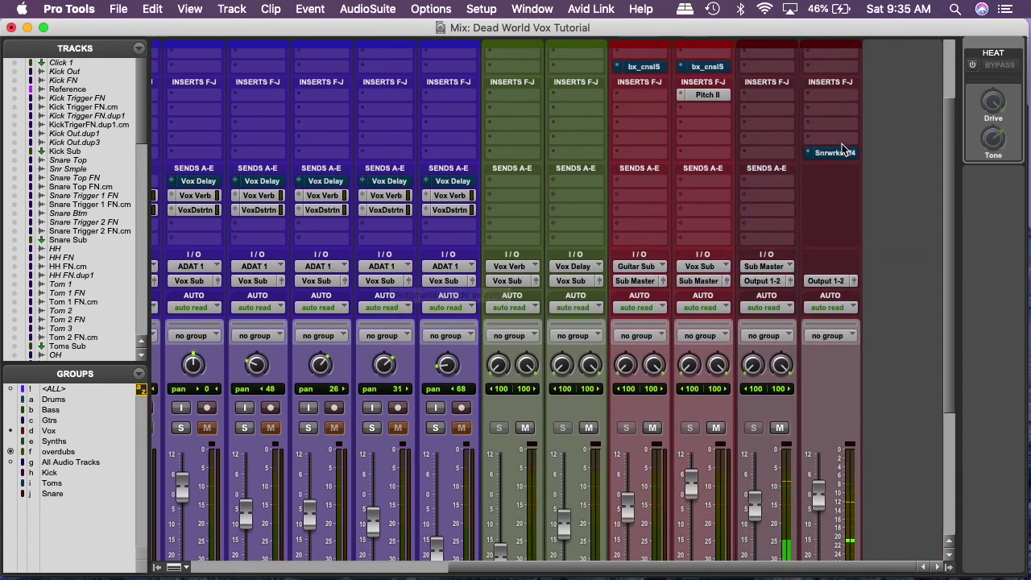
pyautogui.scroll(3, 841, 145)
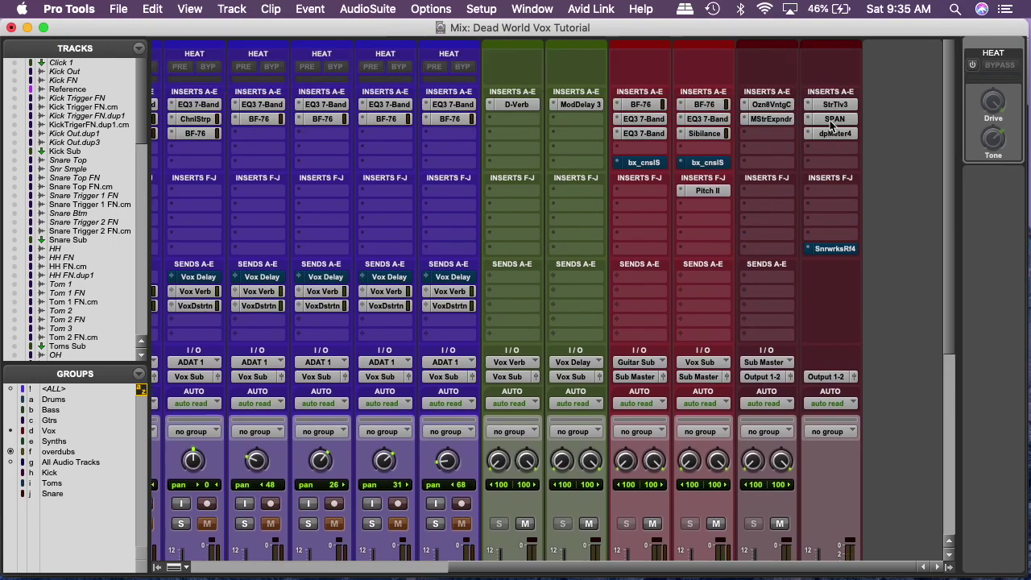
# Monitor the vocals on Master 1's SPAN analyzer while restarting playback, then close SPAN
pyautogui.click(832, 123)
pyautogui.hscroll(-5, 262, 400)
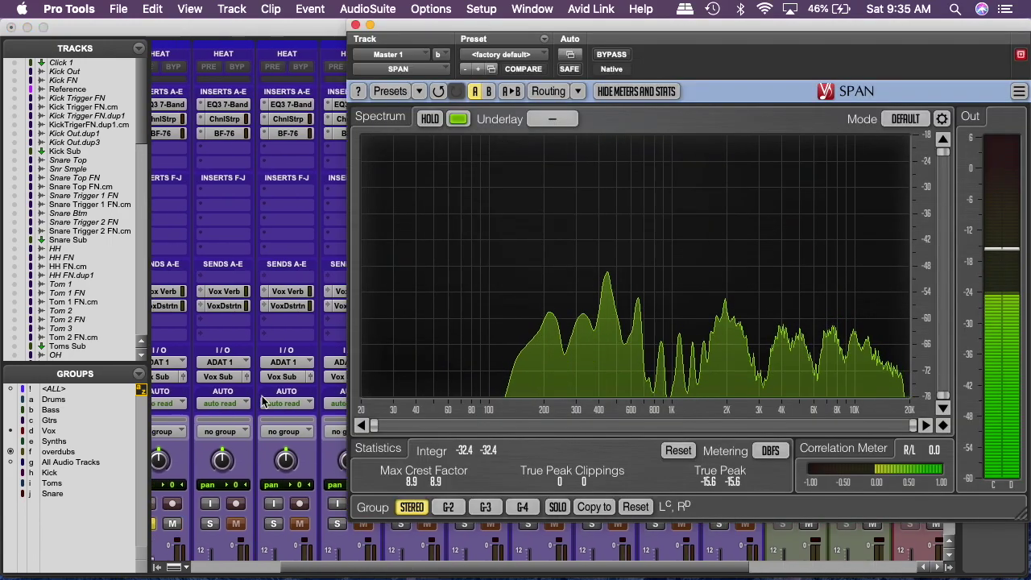
pyautogui.hscroll(-3, 262, 400)
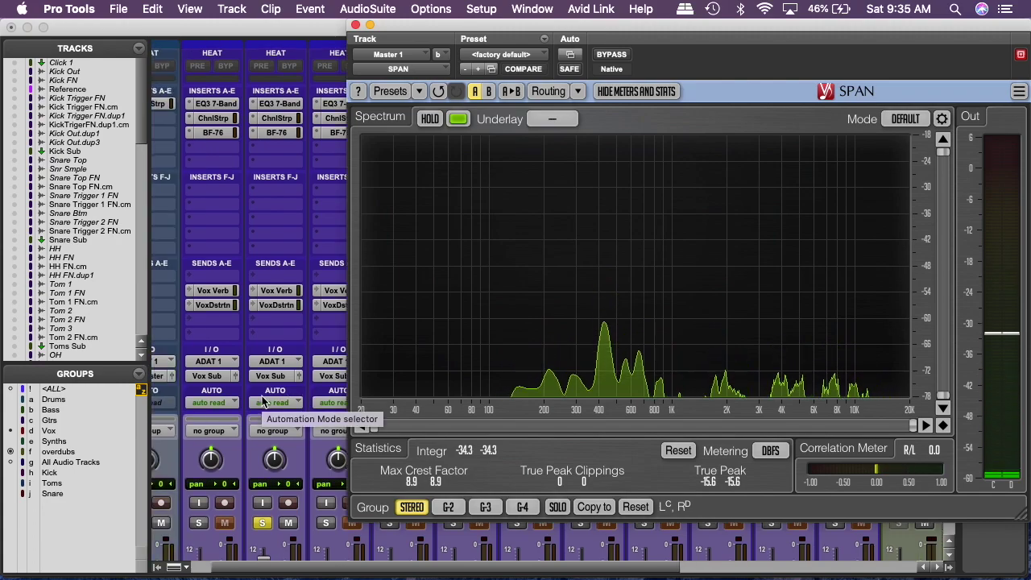
pyautogui.scroll(-4, 262, 400)
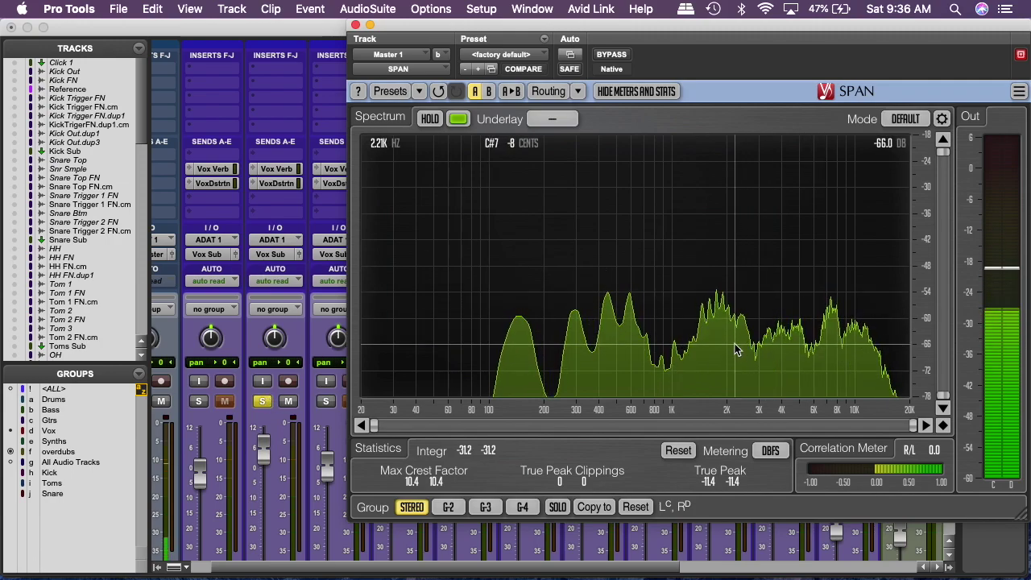
pyautogui.press('space')
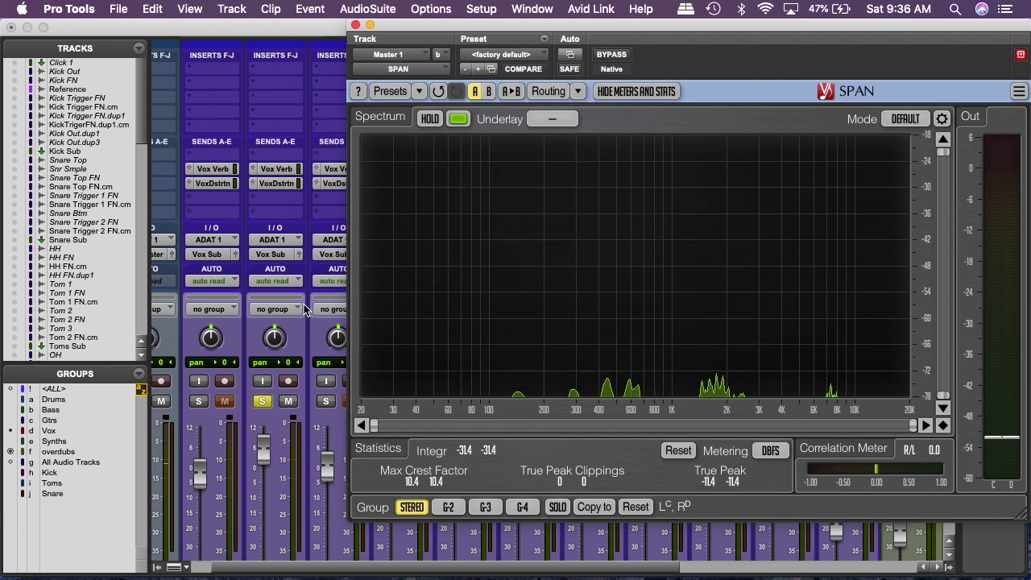
pyautogui.press('space')
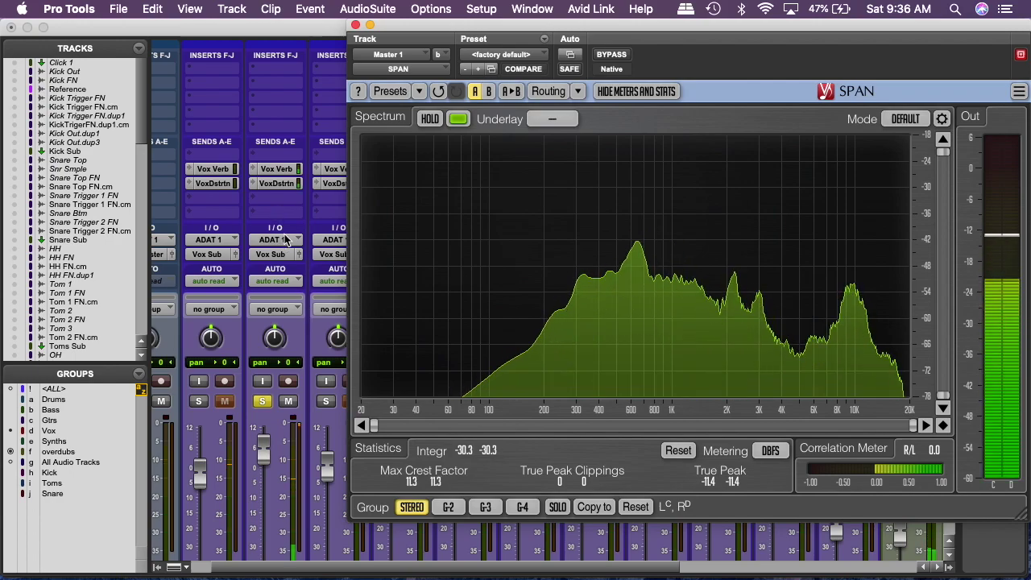
pyautogui.click(278, 183)
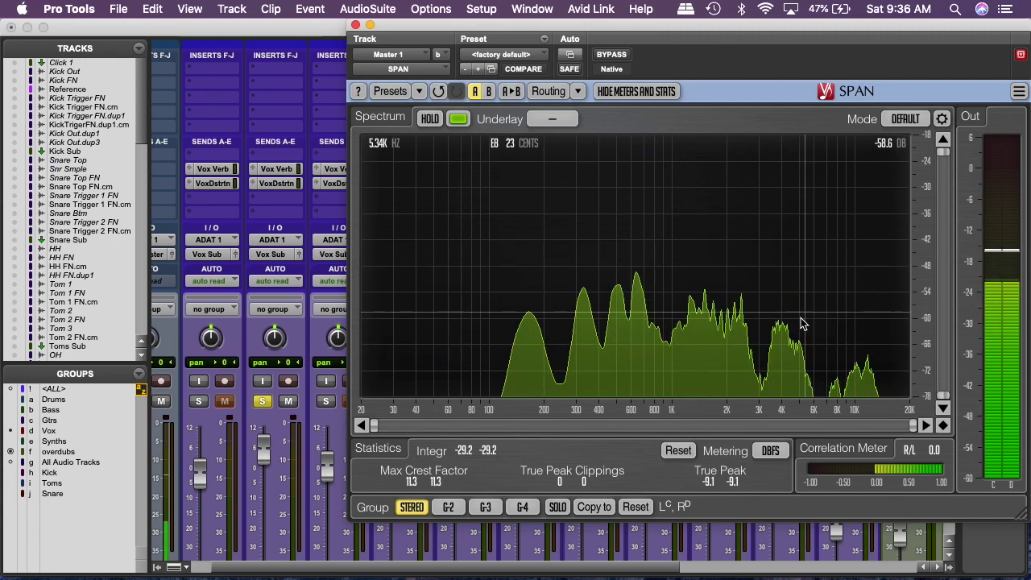
pyautogui.click(355, 24)
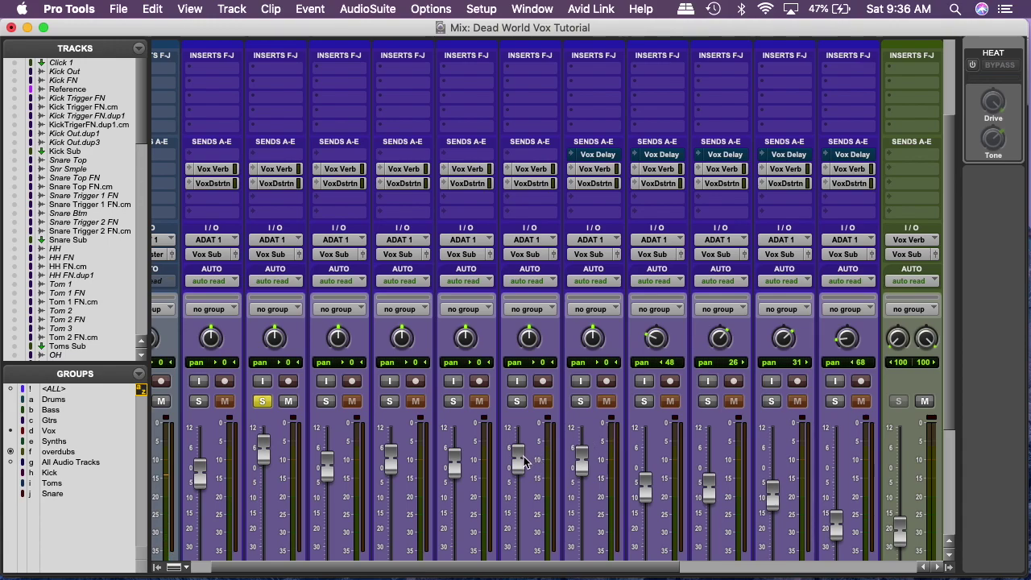
# Unsolo the vocal track and scroll the Mix window to watch the Dead World faders follow their automation
pyautogui.hscroll(3, 522, 460)
pyautogui.click(212, 401)
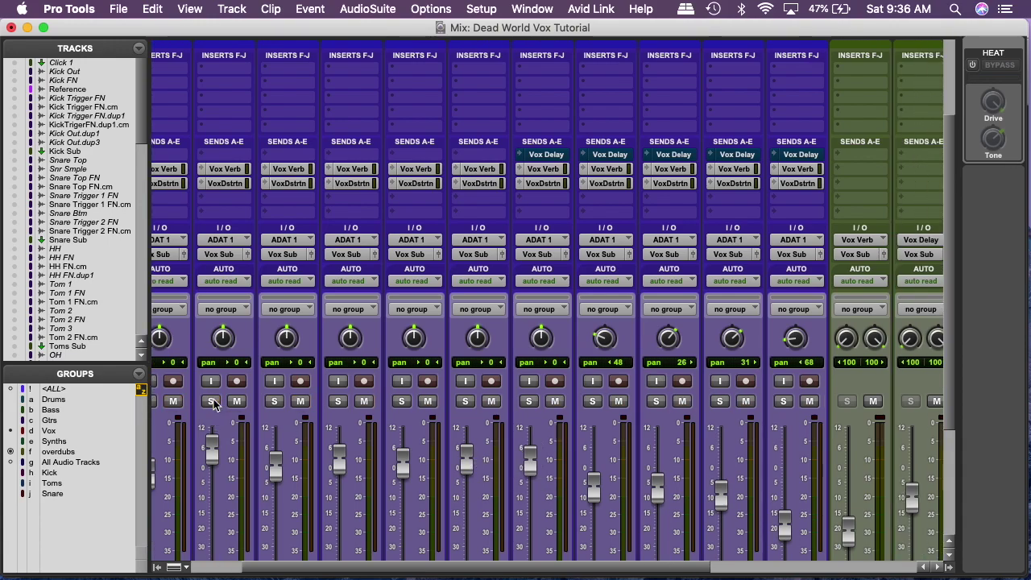
pyautogui.hscroll(5, 499, 515)
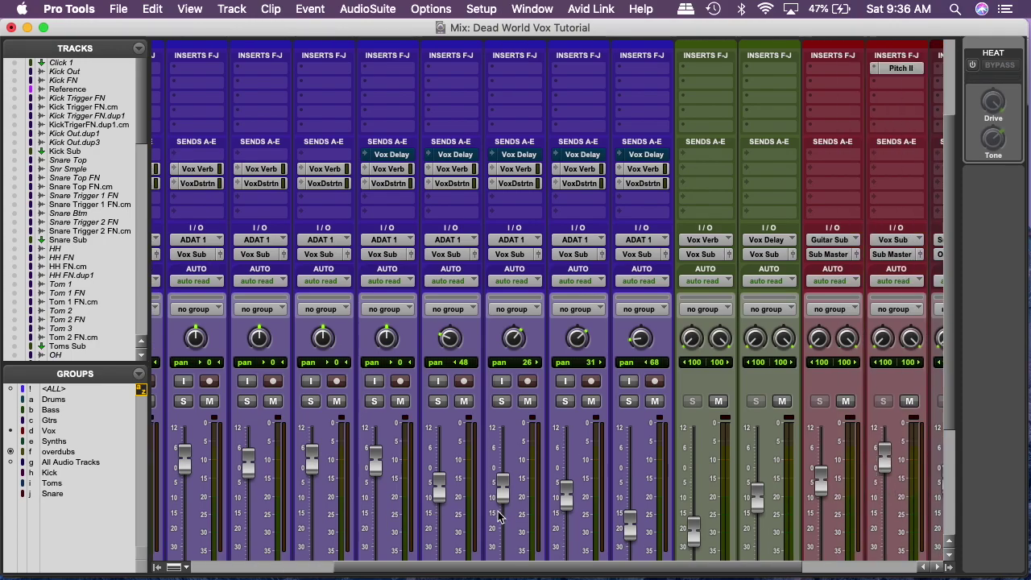
pyautogui.scroll(-5, 502, 511)
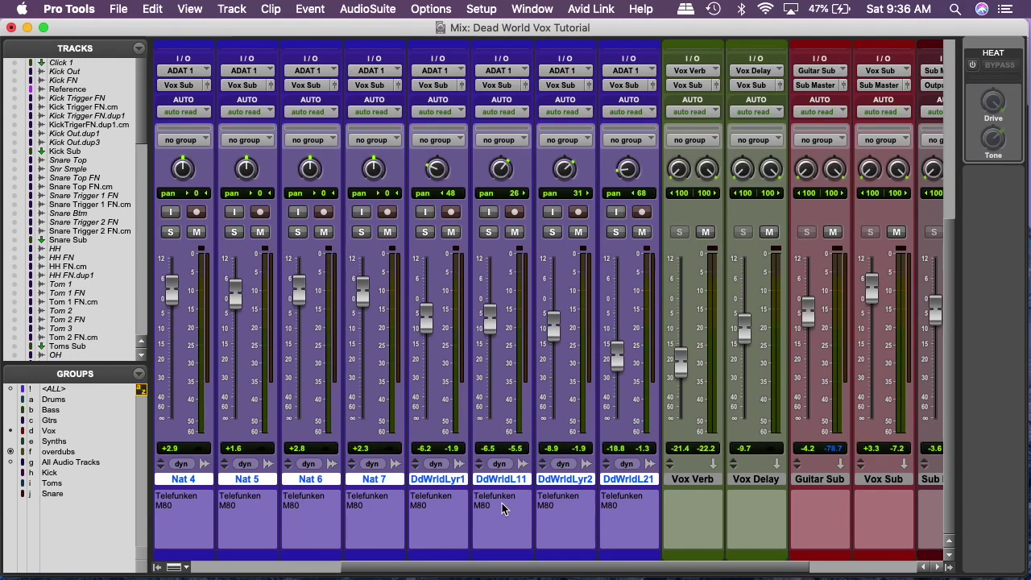
pyautogui.scroll(8, 501, 502)
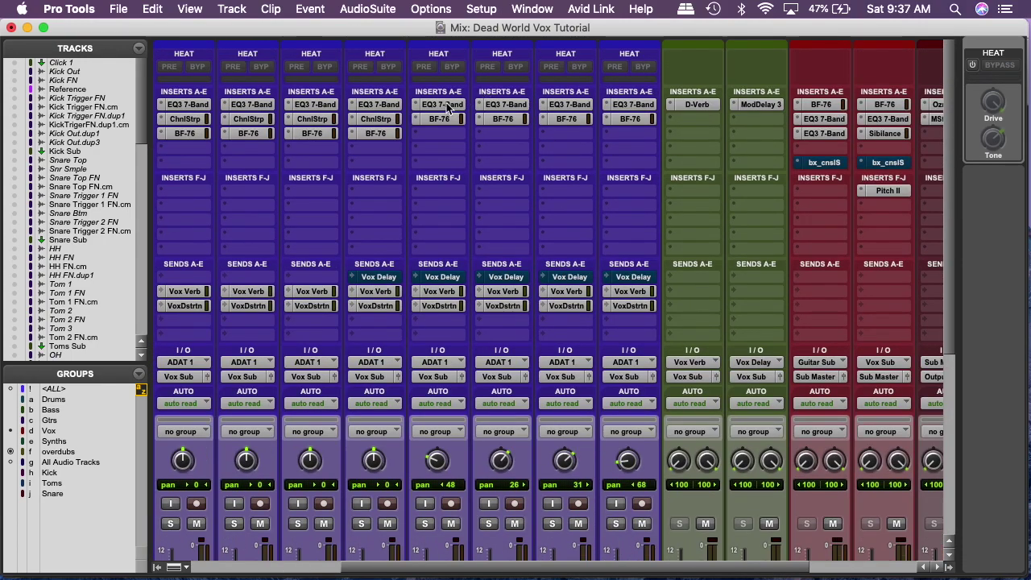
pyautogui.scroll(-1, 443, 310)
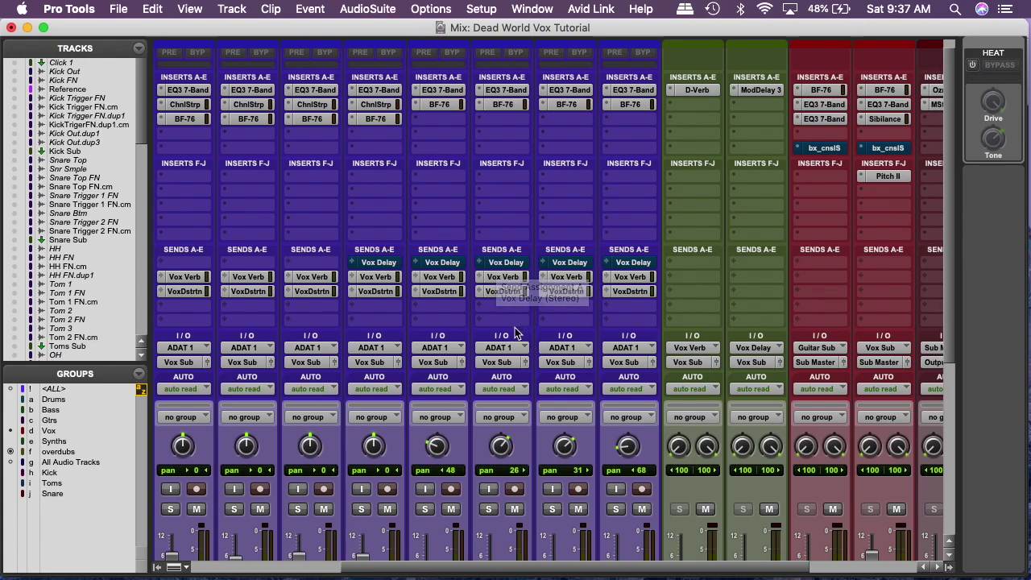
pyautogui.scroll(-5, 508, 391)
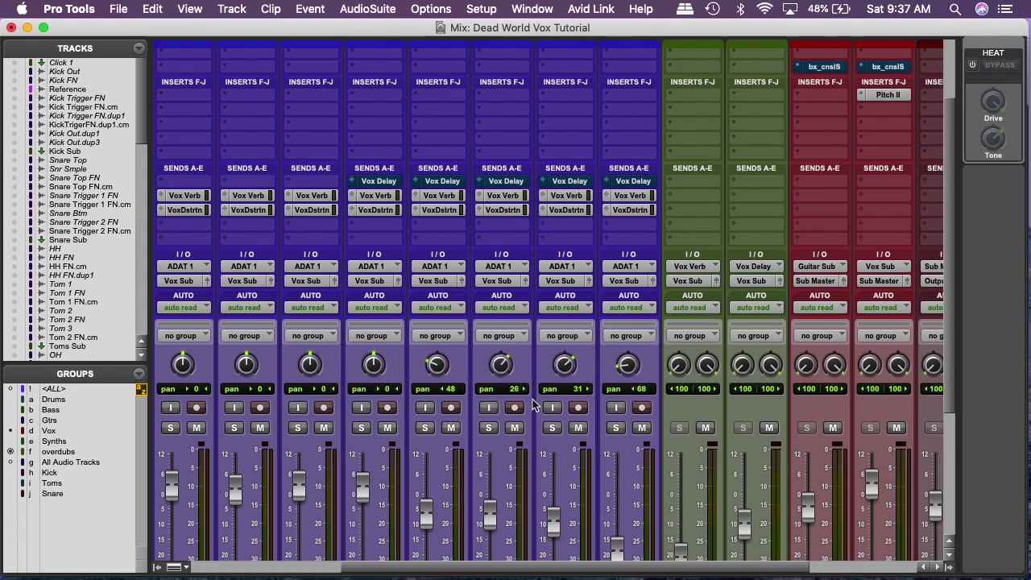
pyautogui.scroll(-8, 531, 405)
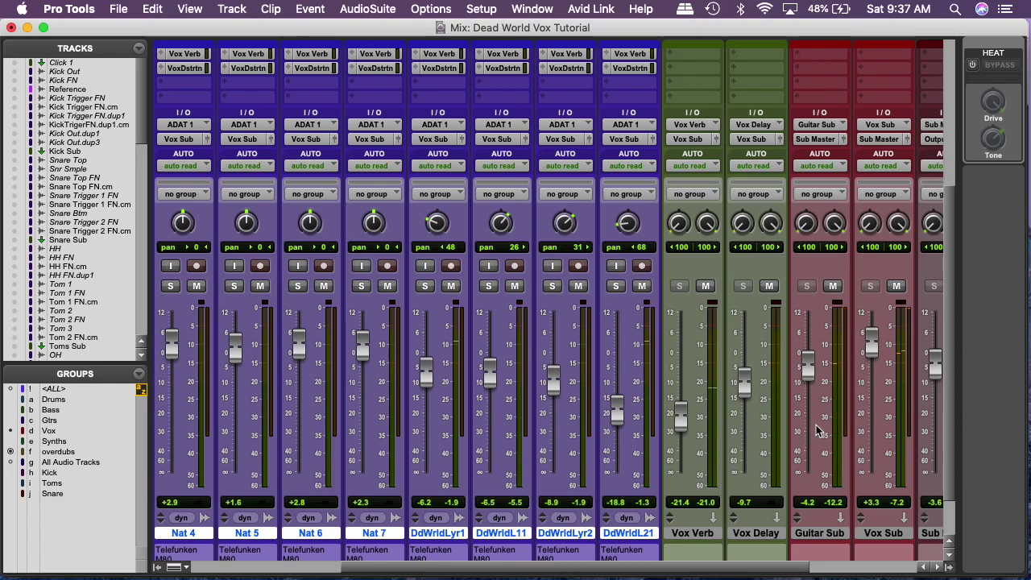
pyautogui.scroll(5, 817, 429)
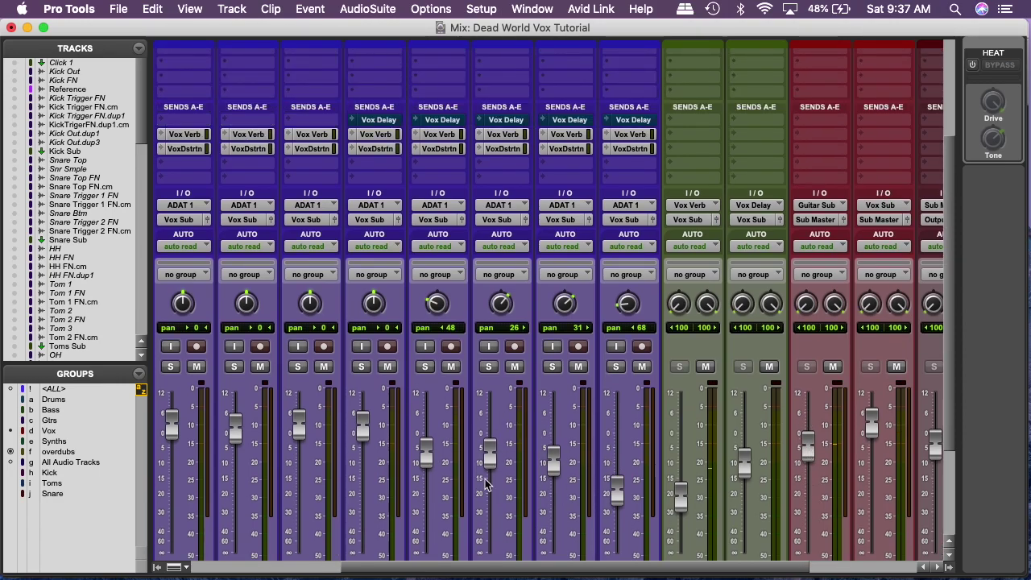
pyautogui.scroll(8, 796, 467)
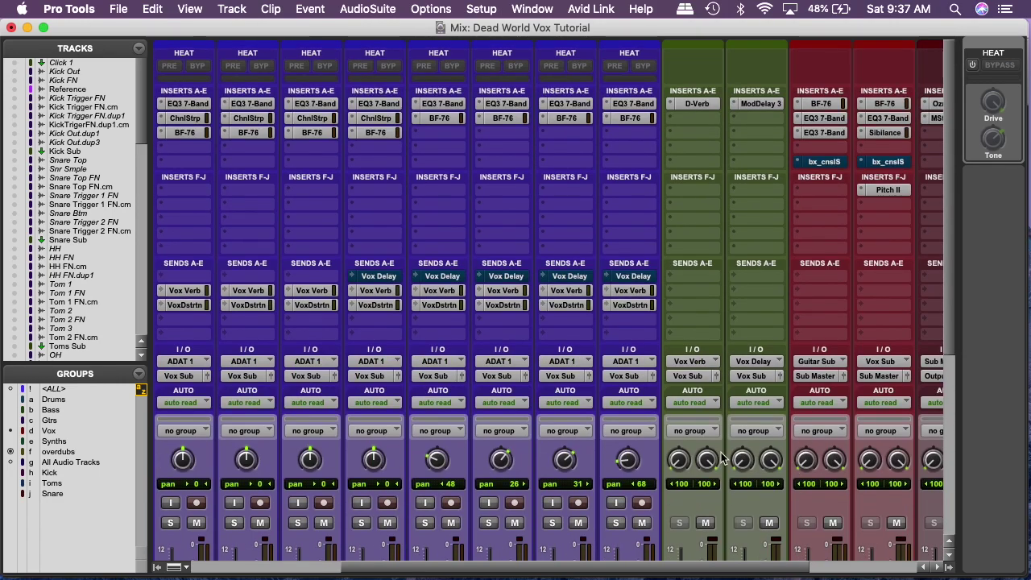
pyautogui.scroll(-6, 720, 452)
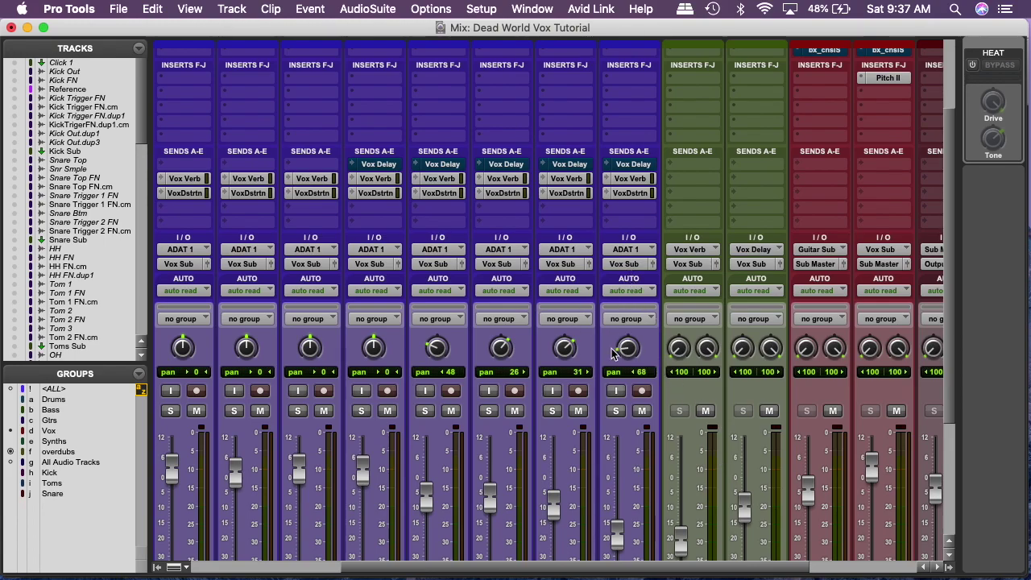
pyautogui.scroll(-9, 611, 352)
pyautogui.hscroll(8, 612, 352)
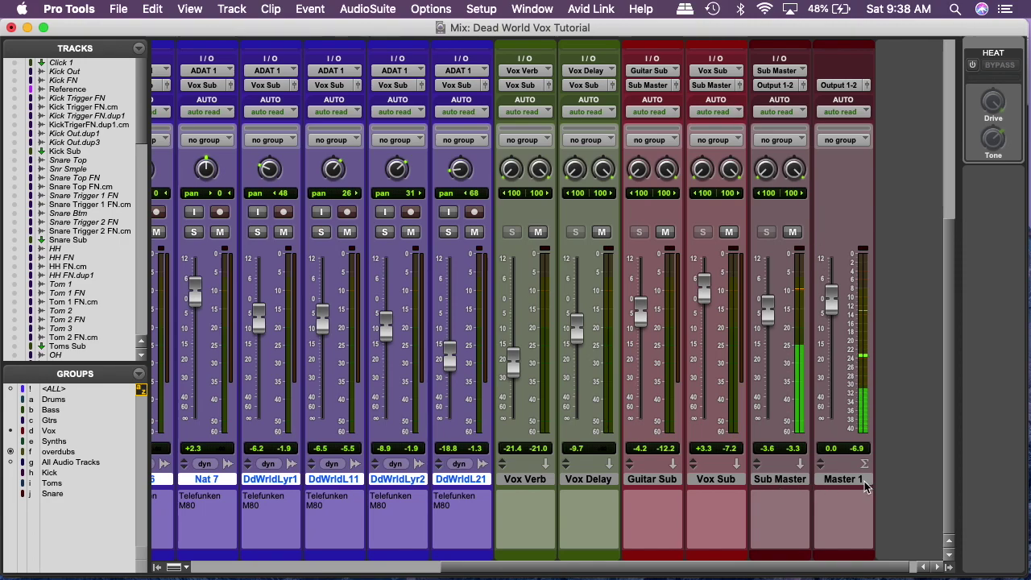
pyautogui.scroll(8, 864, 481)
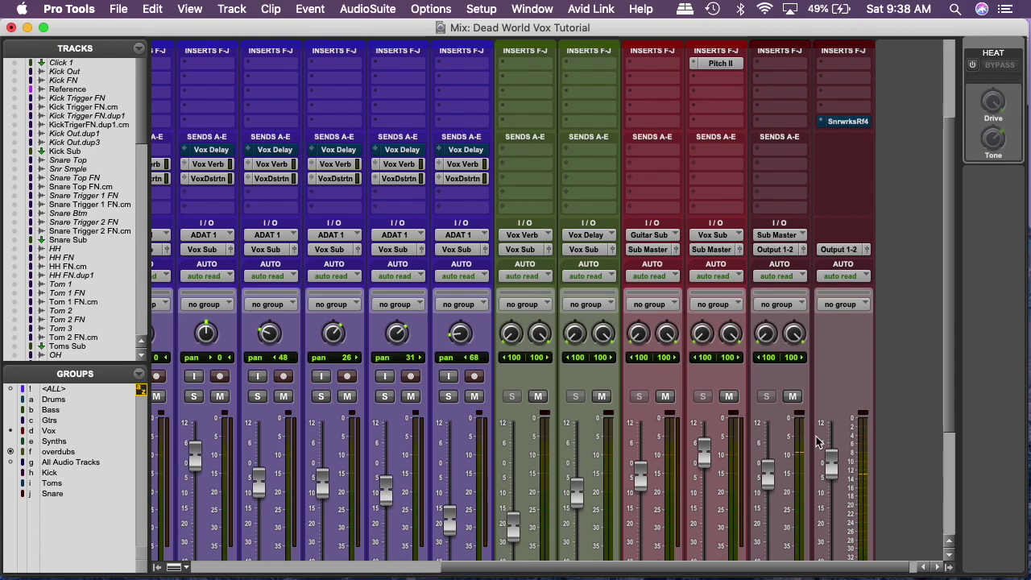
pyautogui.scroll(-3, 791, 432)
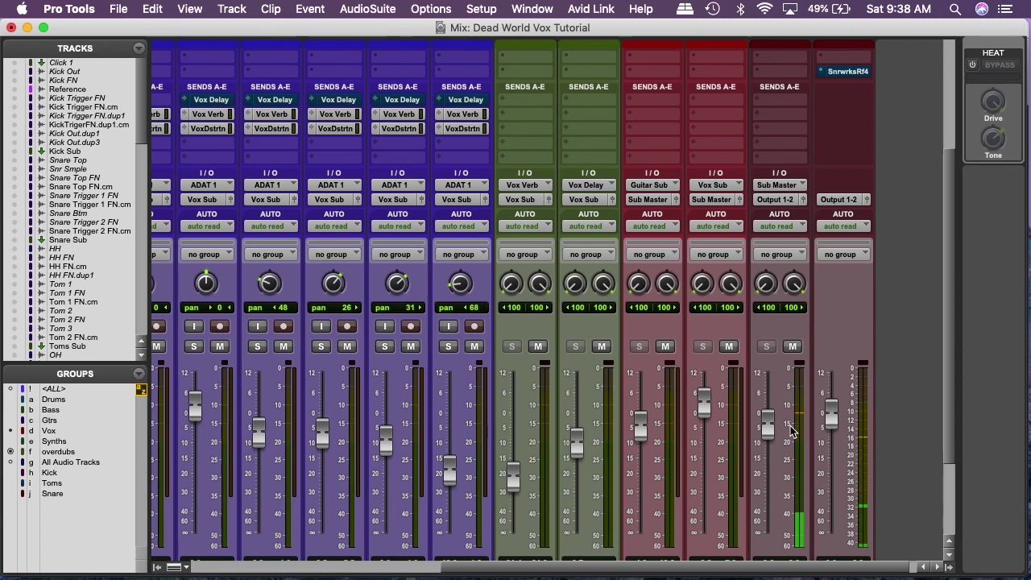
pyautogui.scroll(3, 771, 425)
pyautogui.scroll(-4, 771, 425)
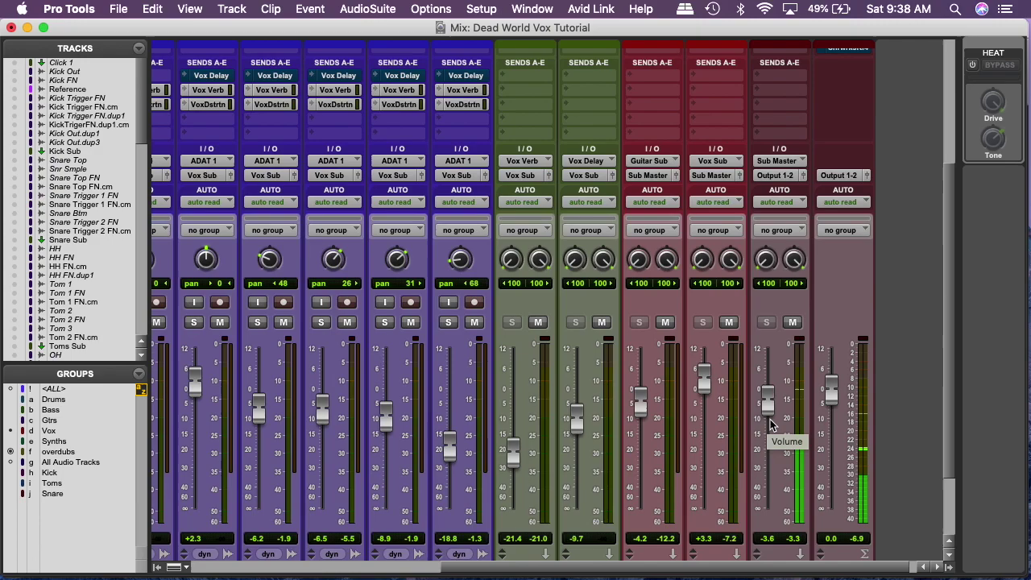
pyautogui.scroll(-3, 770, 425)
pyautogui.scroll(10, 765, 427)
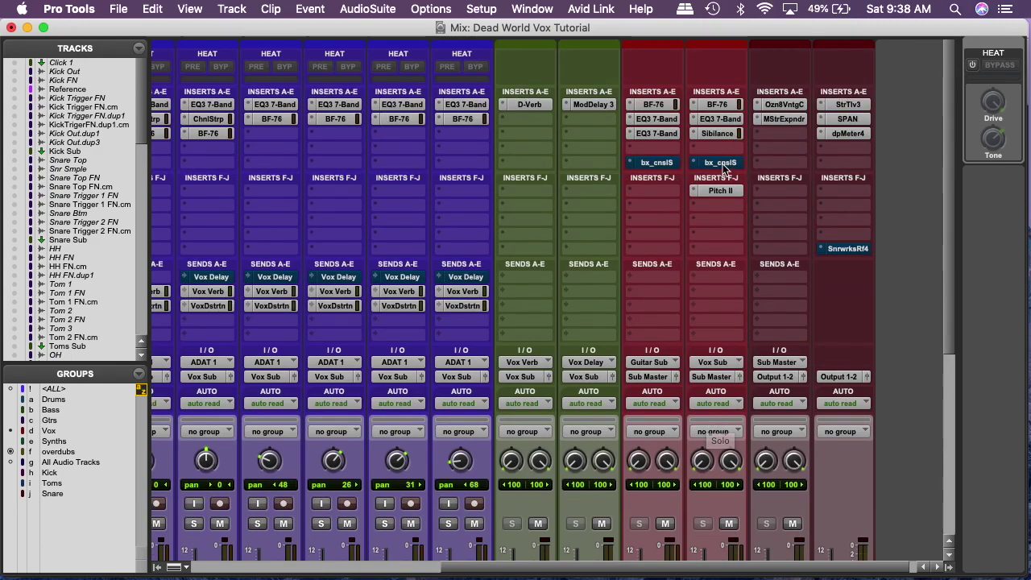
# Open the Vox Sub BF-76 compressor and A/B it in and out with Bypass
pyautogui.click(717, 104)
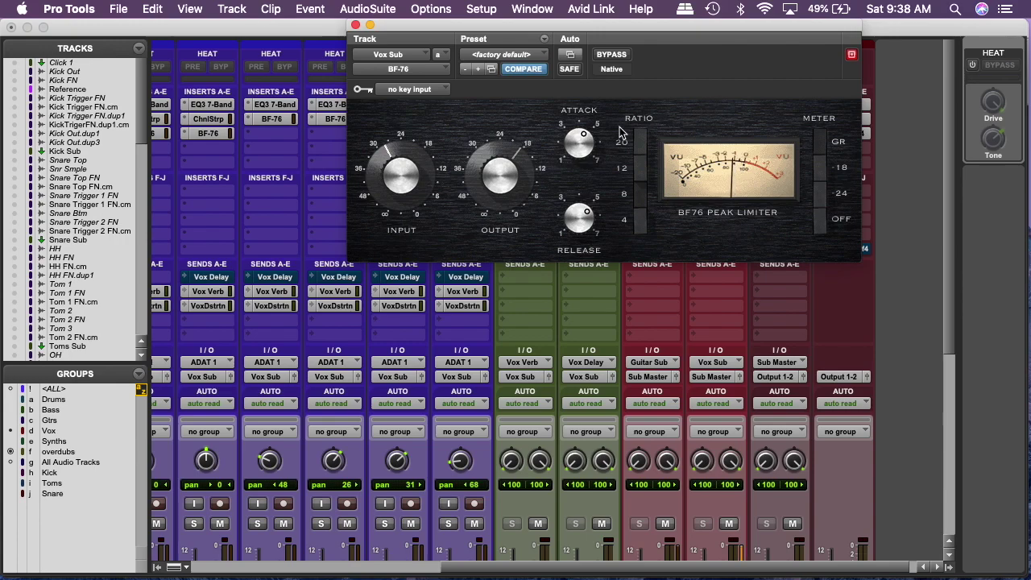
pyautogui.click(620, 58)
pyautogui.click(620, 56)
pyautogui.click(620, 56)
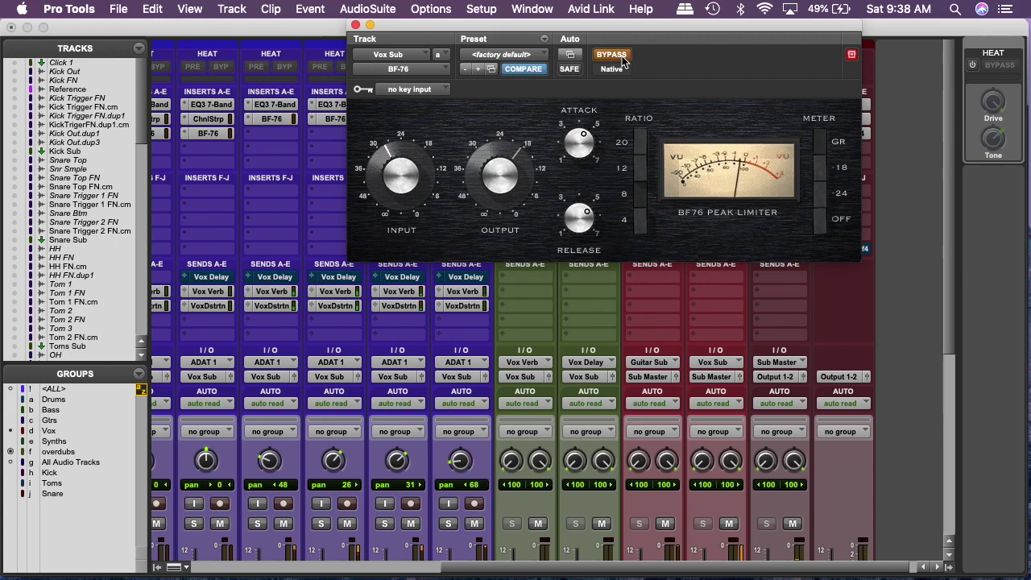
pyautogui.click(620, 56)
pyautogui.click(621, 57)
pyautogui.click(620, 57)
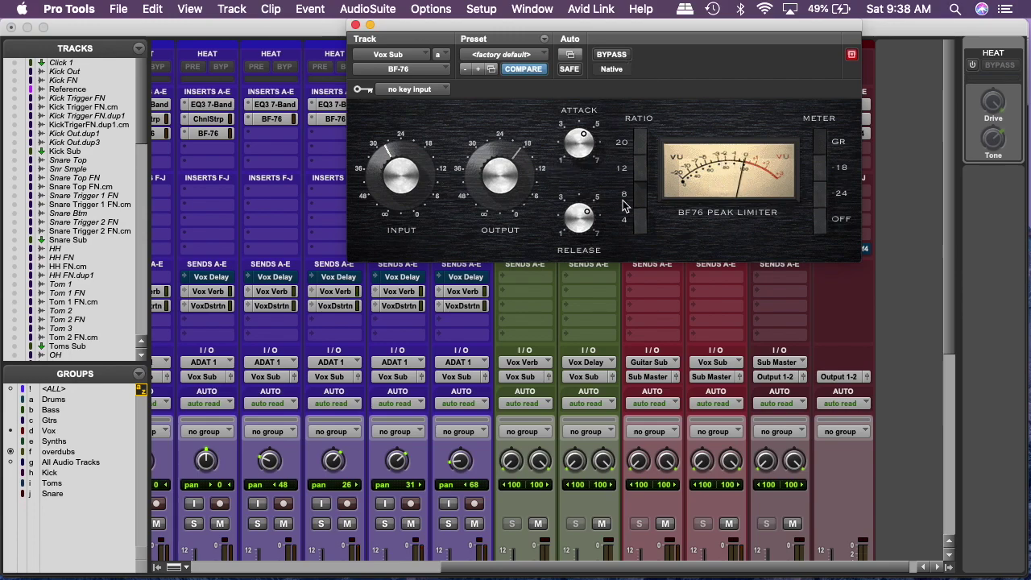
# Nudge the BF-76 Attack and Release slightly, then close the plugin
pyautogui.moveTo(580, 132); pyautogui.dragTo(579, 134)
pyautogui.moveTo(570, 226); pyautogui.dragTo(572, 243)
pyautogui.click(355, 25)
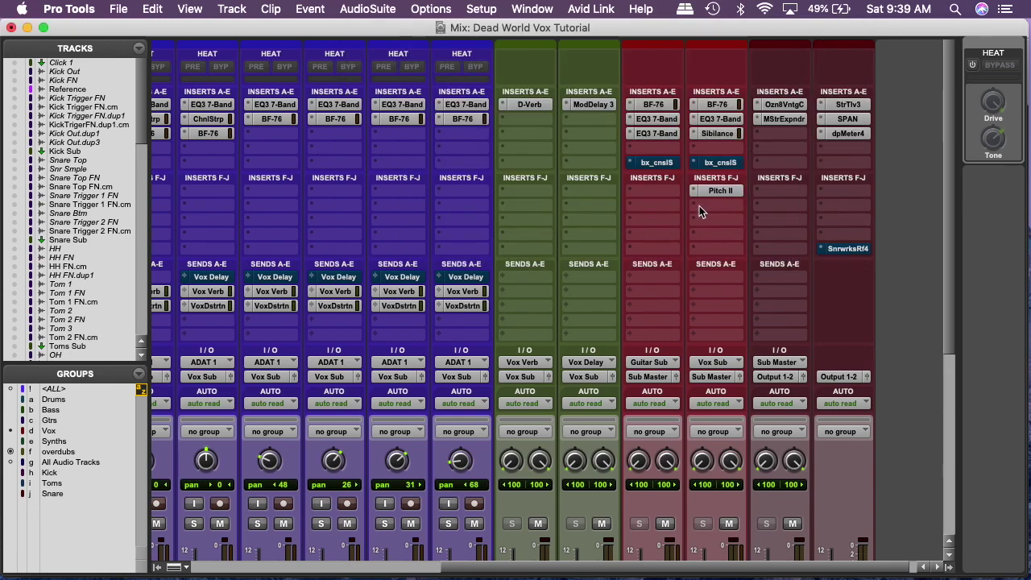
# Review the Vox Sub EQ3 7-Band settings, then bypass that carving EQ
pyautogui.click(717, 121)
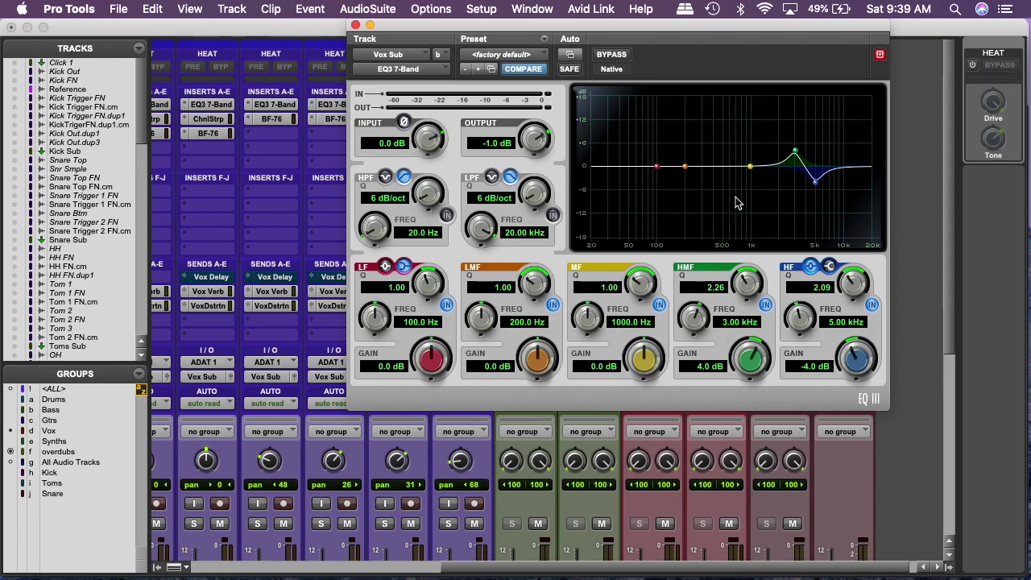
pyautogui.click(355, 25)
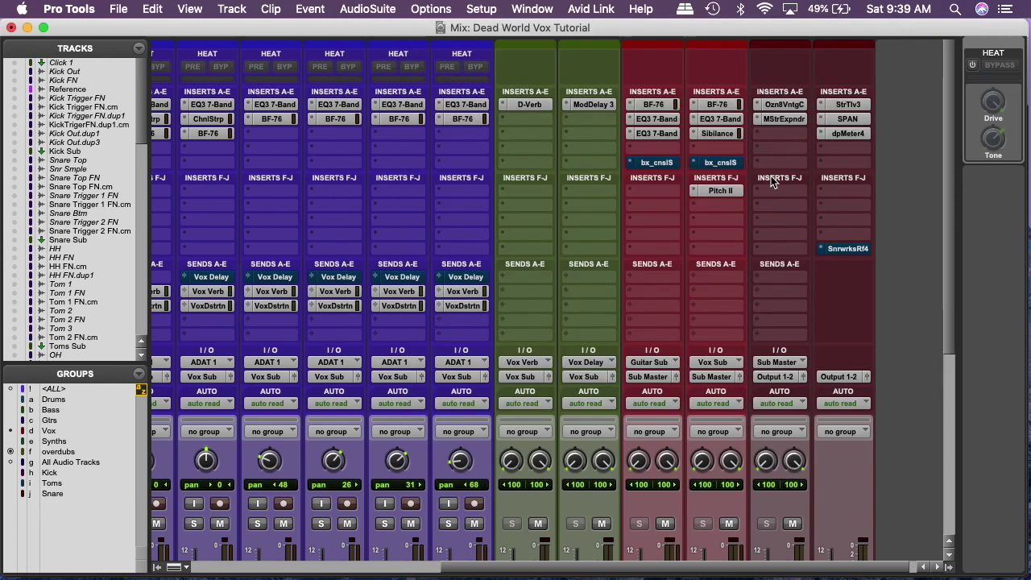
pyautogui.keyDown('super'); pyautogui.click(718, 119); pyautogui.keyUp('super')
# Check both Guitar Sub EQs and bypass the EQ3 carving EQ in slot c
pyautogui.click(656, 119)
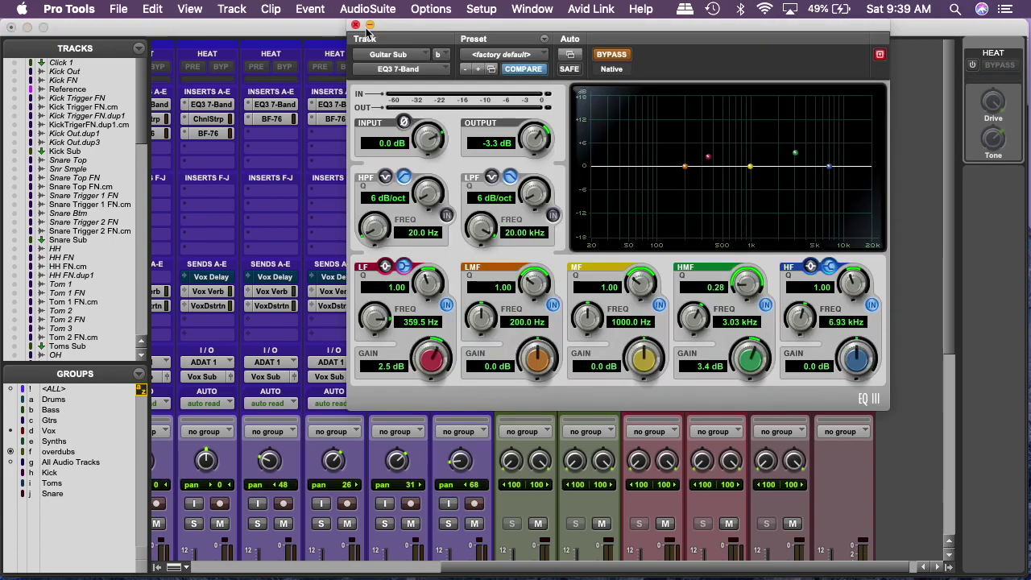
pyautogui.click(355, 25)
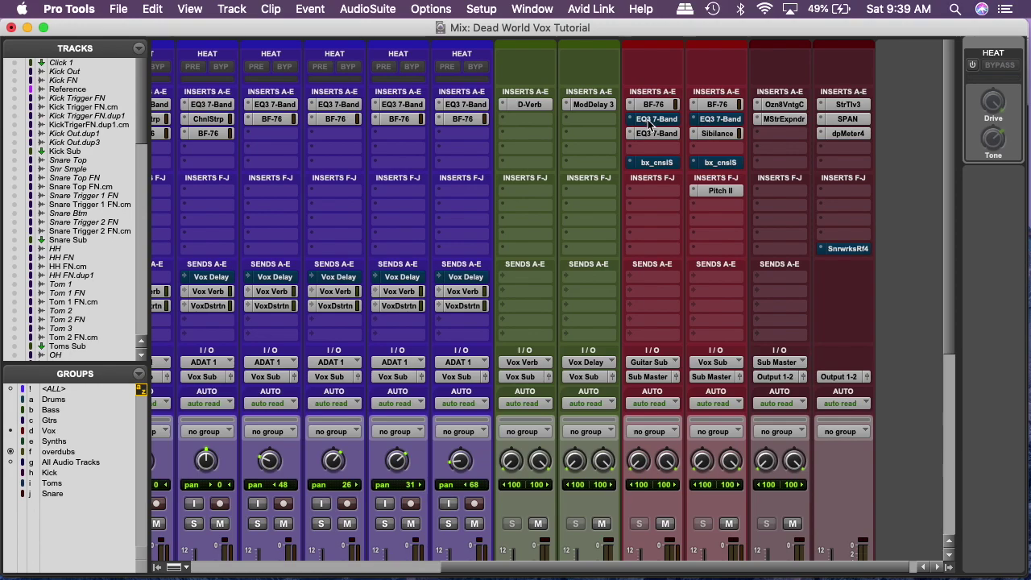
pyautogui.click(650, 134)
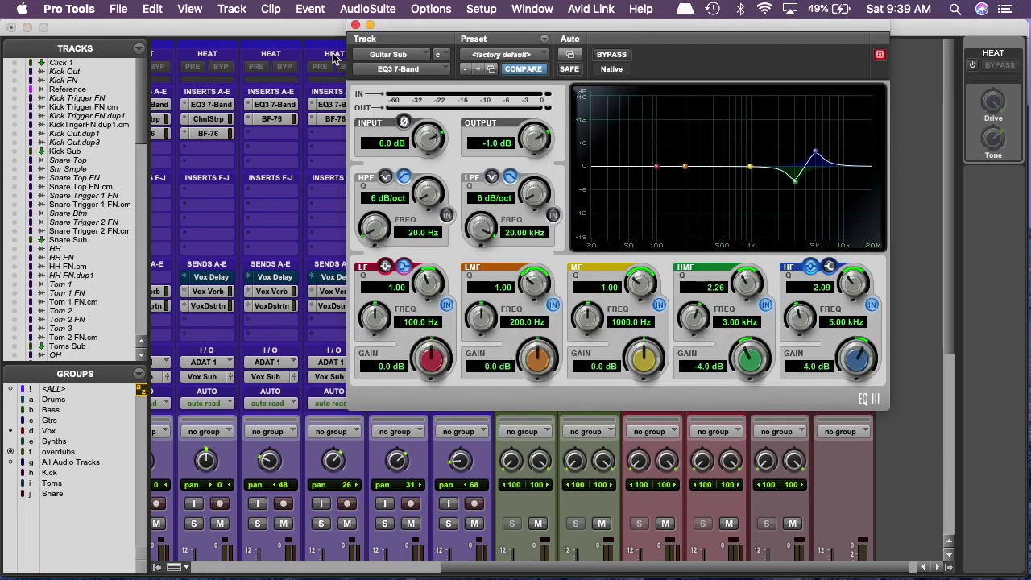
pyautogui.click(355, 25)
pyautogui.keyDown('super'); pyautogui.click(653, 134); pyautogui.keyUp('super')
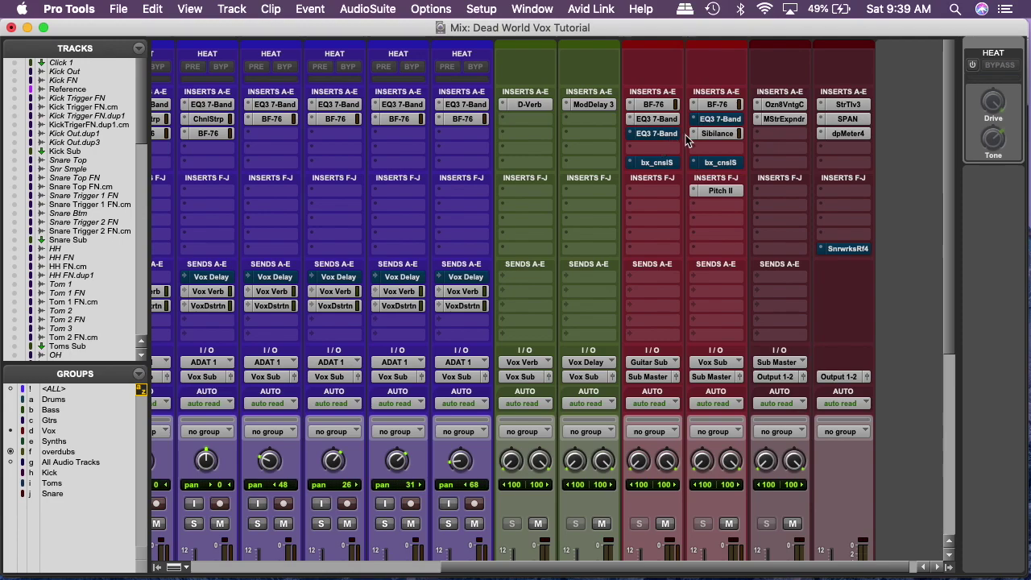
# Re-enable the Vox Sub EQ3 (+4 dB at 3 kHz, 5 kHz cut) and review Guitar Sub's opposite EQ3
pyautogui.click(849, 125)
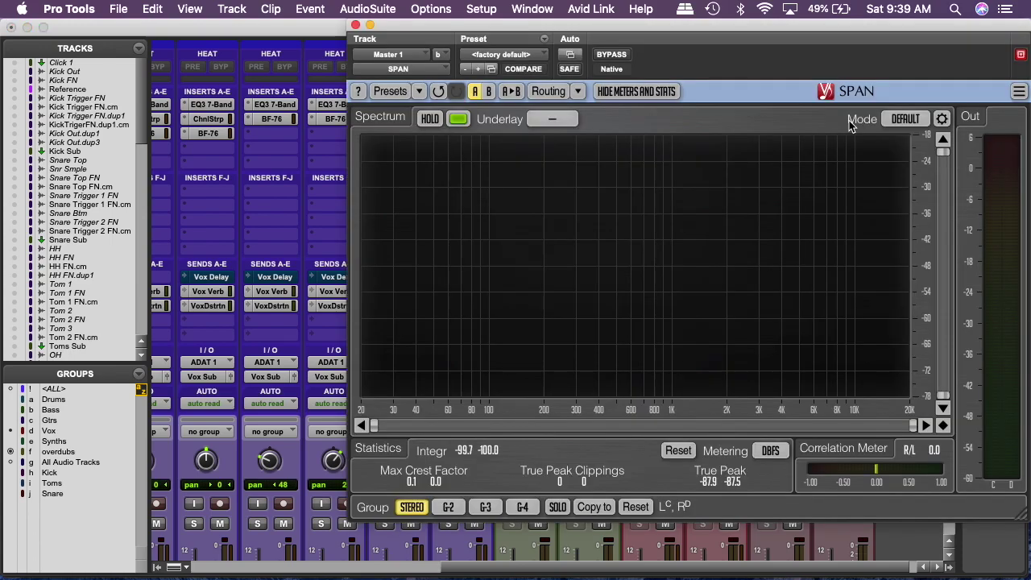
pyautogui.click(356, 26)
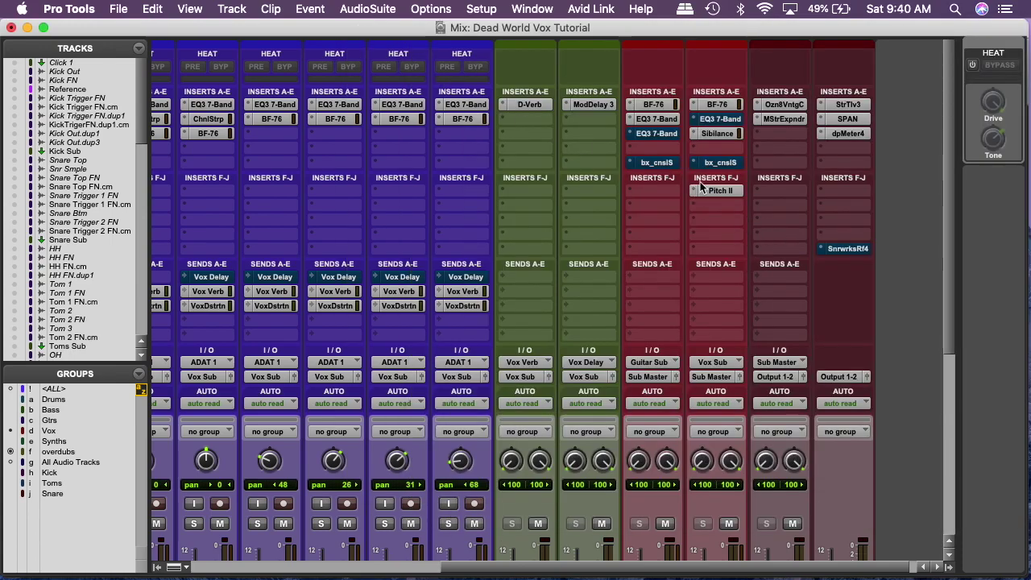
pyautogui.click(717, 119)
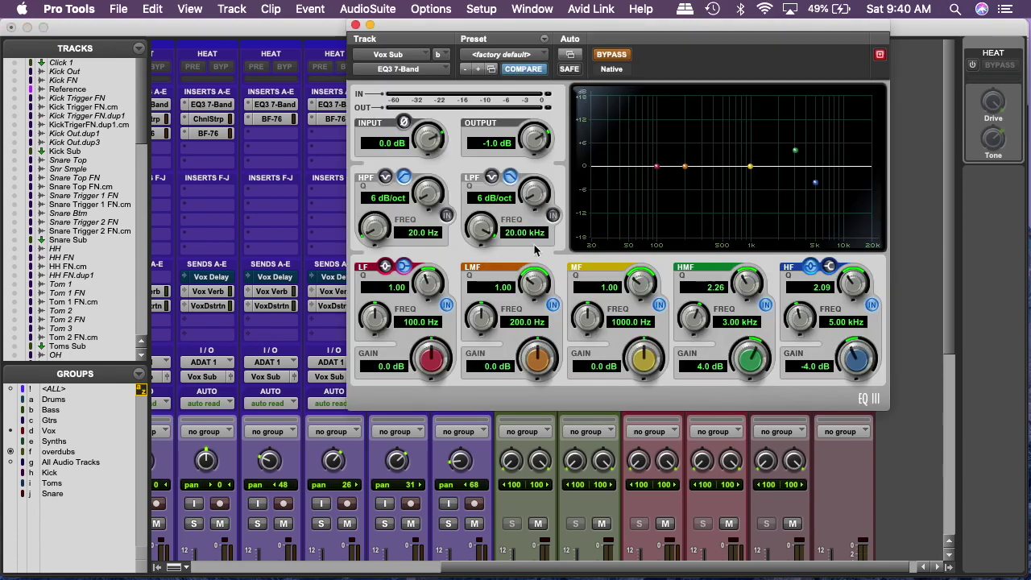
pyautogui.click(602, 55)
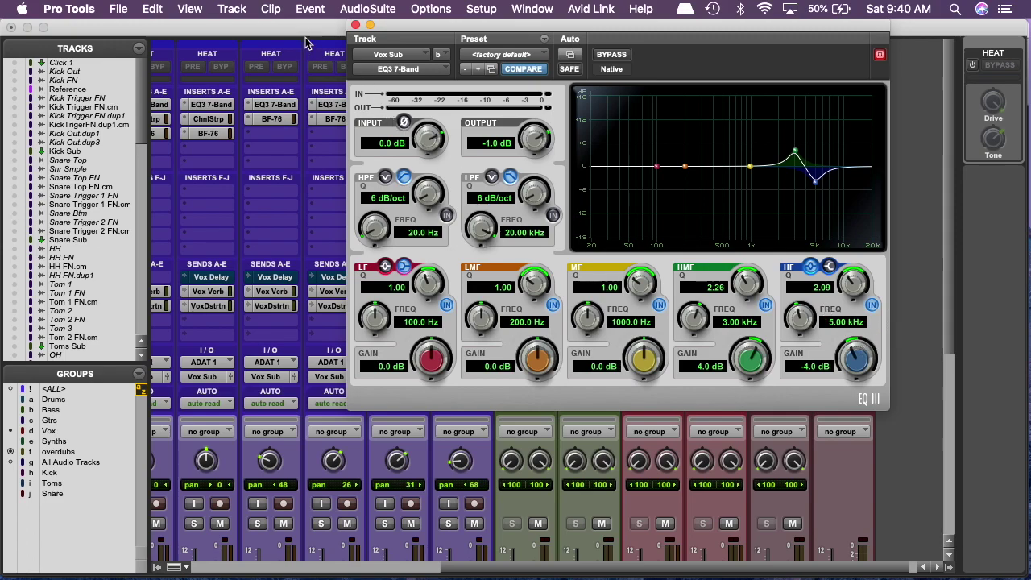
pyautogui.click(355, 25)
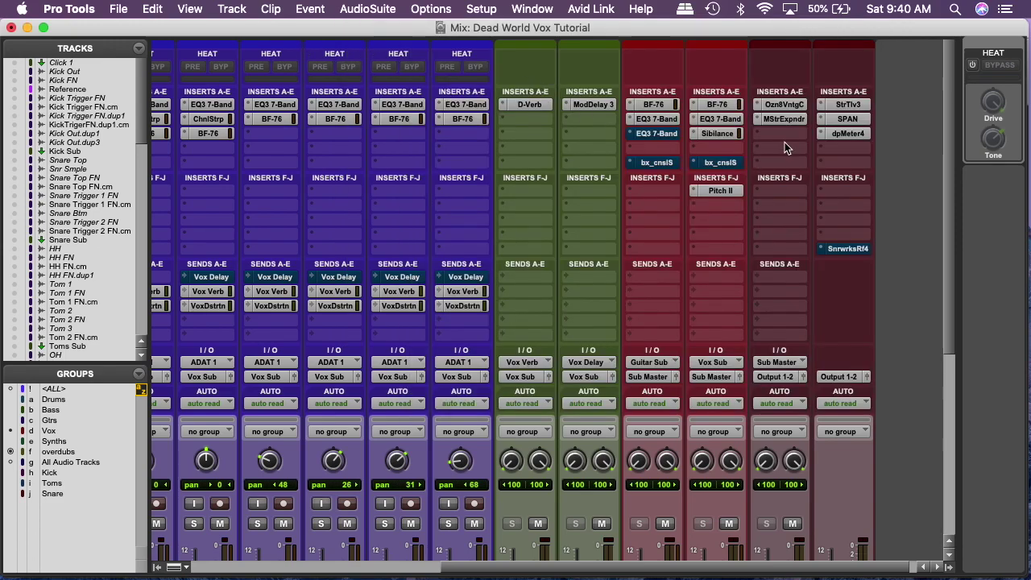
pyautogui.click(652, 134)
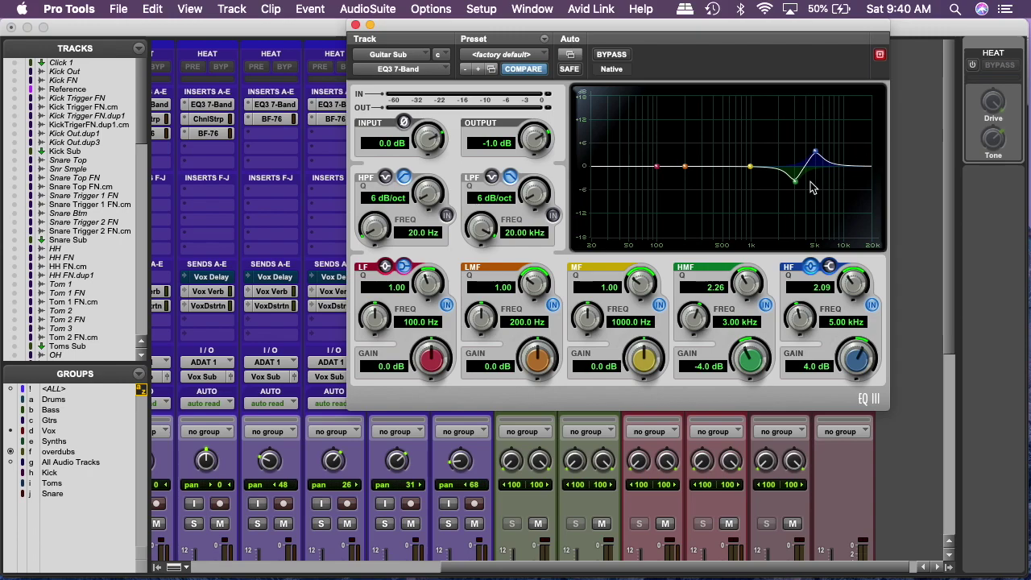
pyautogui.click(356, 26)
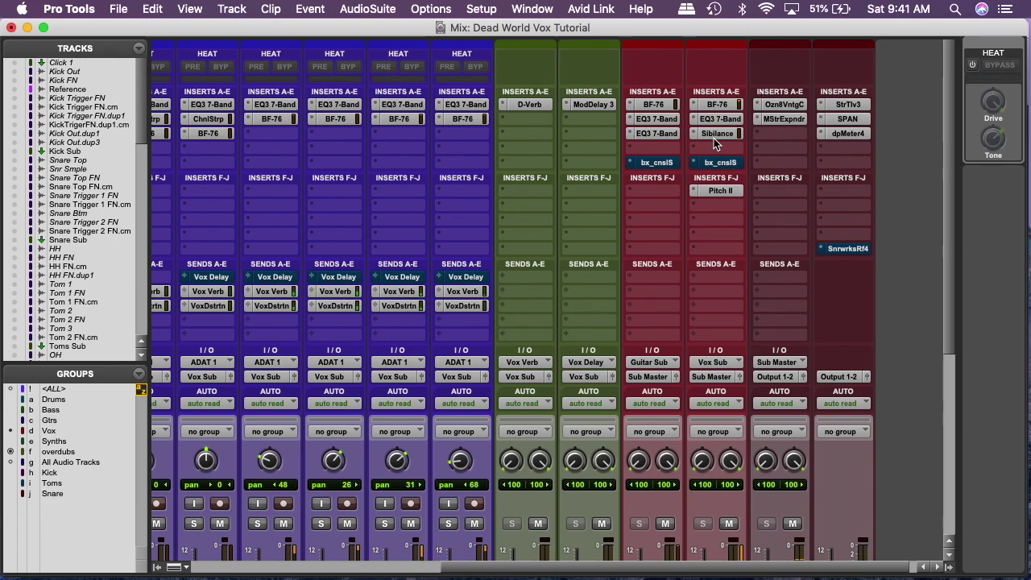
pyautogui.keyDown('super'); pyautogui.click(651, 134); pyautogui.keyUp('super')
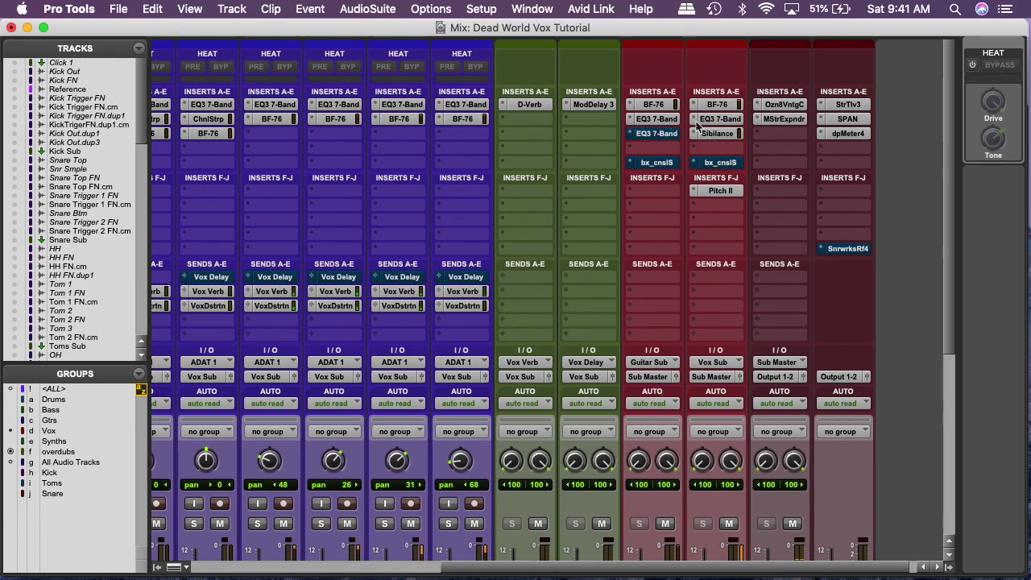
pyautogui.keyDown('super'); pyautogui.click(712, 122); pyautogui.keyUp('super')
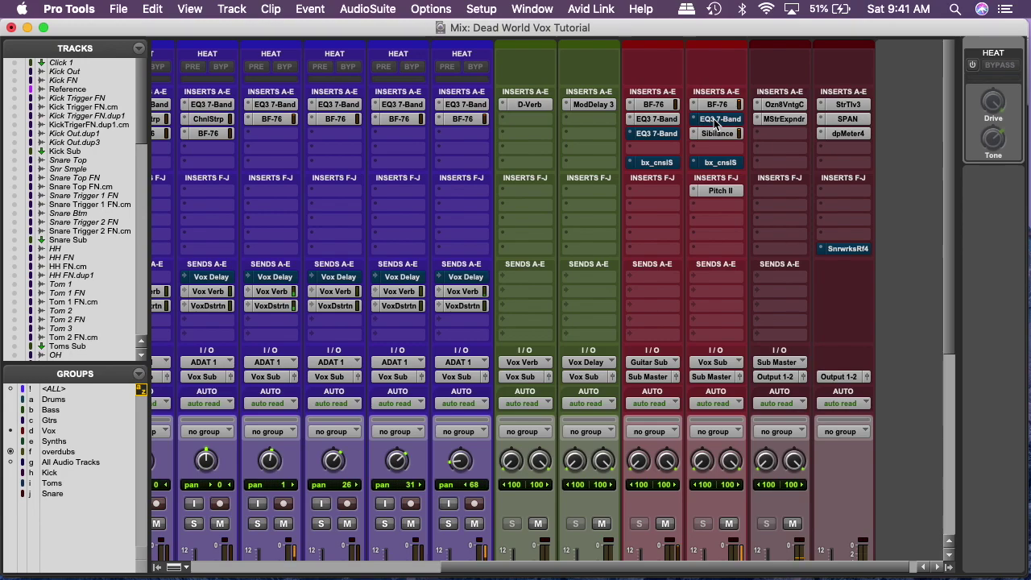
pyautogui.keyDown('super'); pyautogui.click(716, 119); pyautogui.keyUp('super')
pyautogui.keyDown('super'); pyautogui.click(652, 134); pyautogui.keyUp('super')
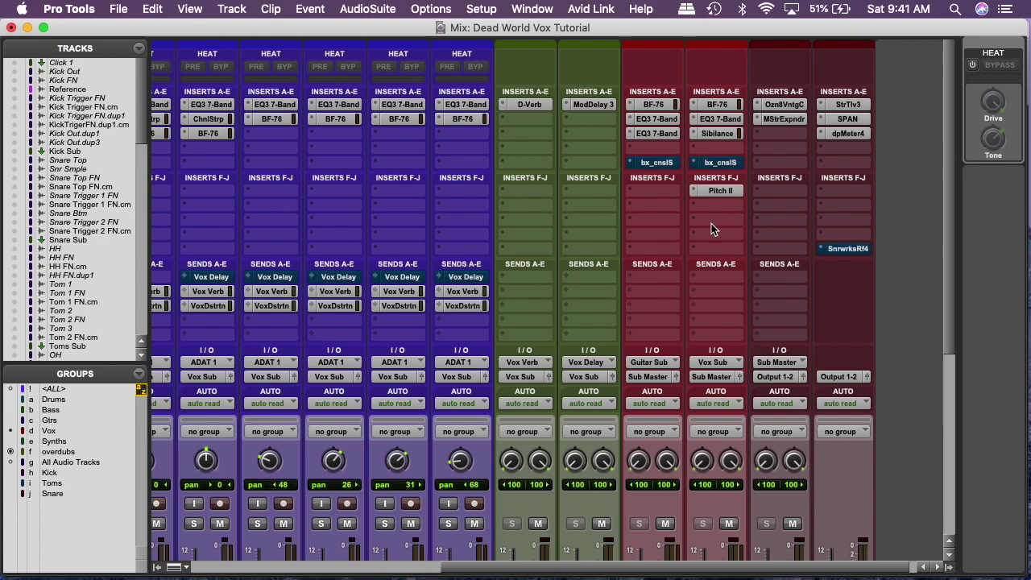
pyautogui.scroll(1, 742, 224)
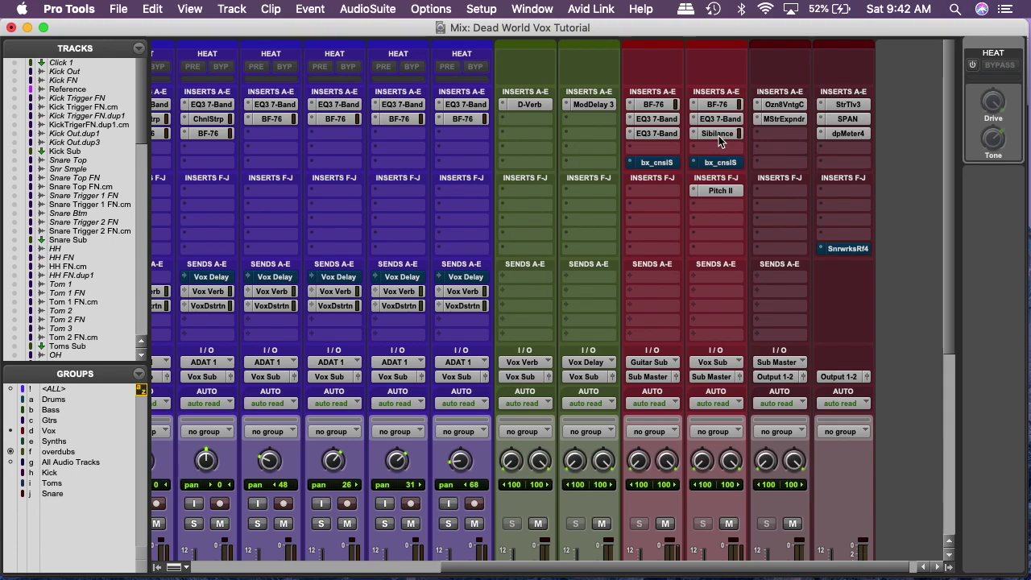
pyautogui.click(719, 139)
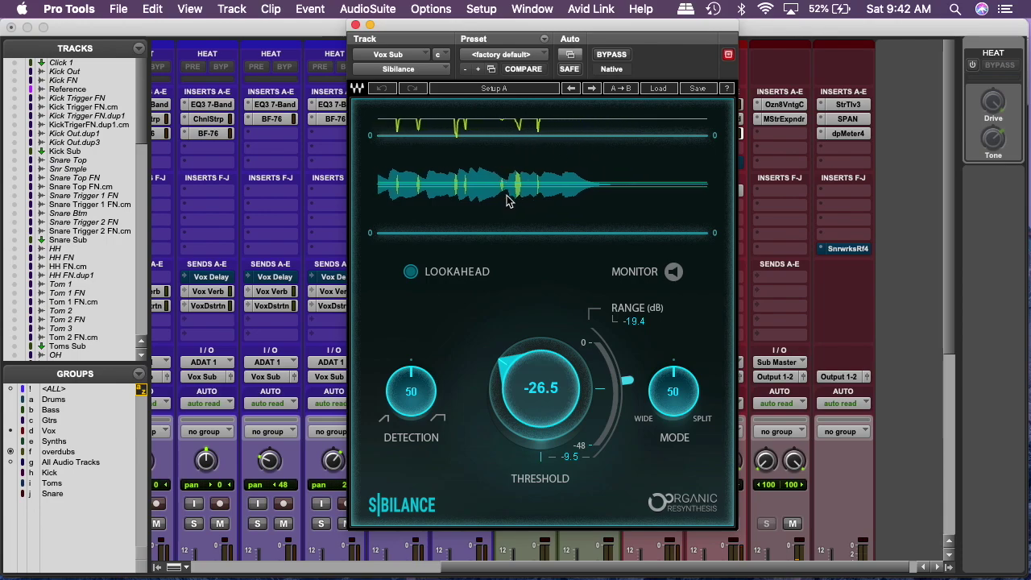
pyautogui.click(355, 25)
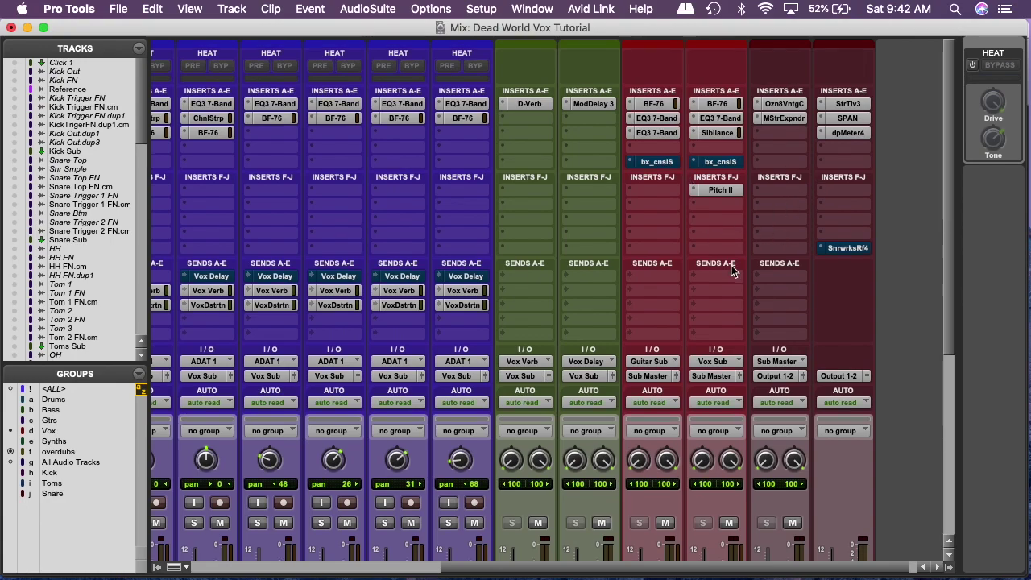
# Scroll the mixer to show the purple Vox track strips with their Vox Verb and VoxDstrtn sends
pyautogui.scroll(-5, 731, 266)
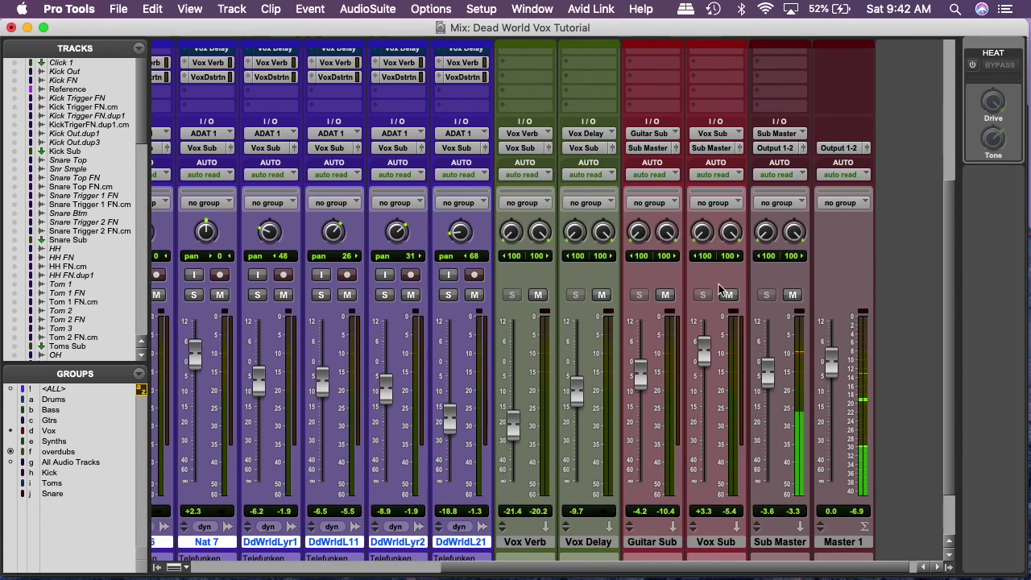
pyautogui.scroll(1, 725, 278)
pyautogui.scroll(5, 719, 287)
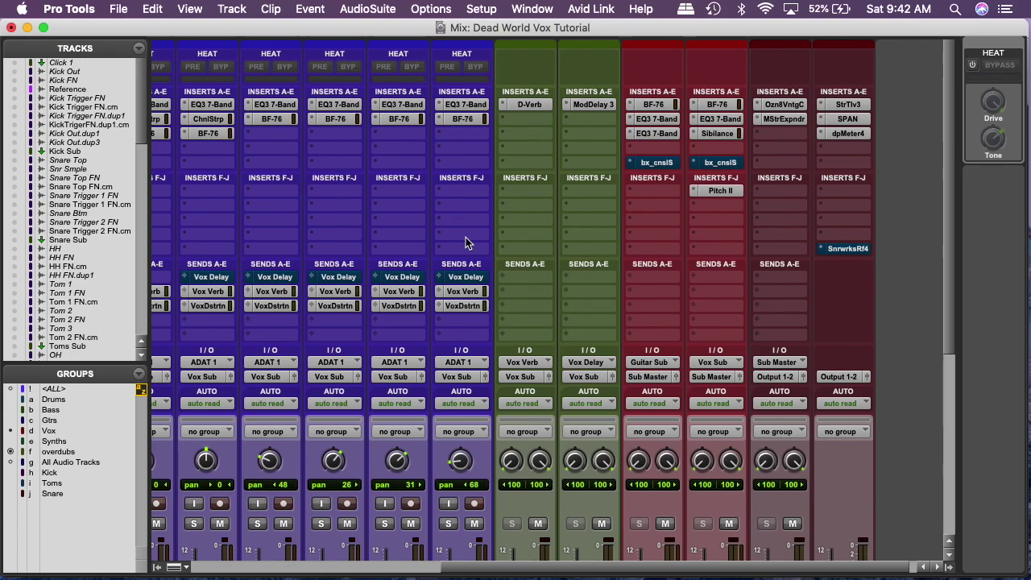
pyautogui.hscroll(-5, 465, 237)
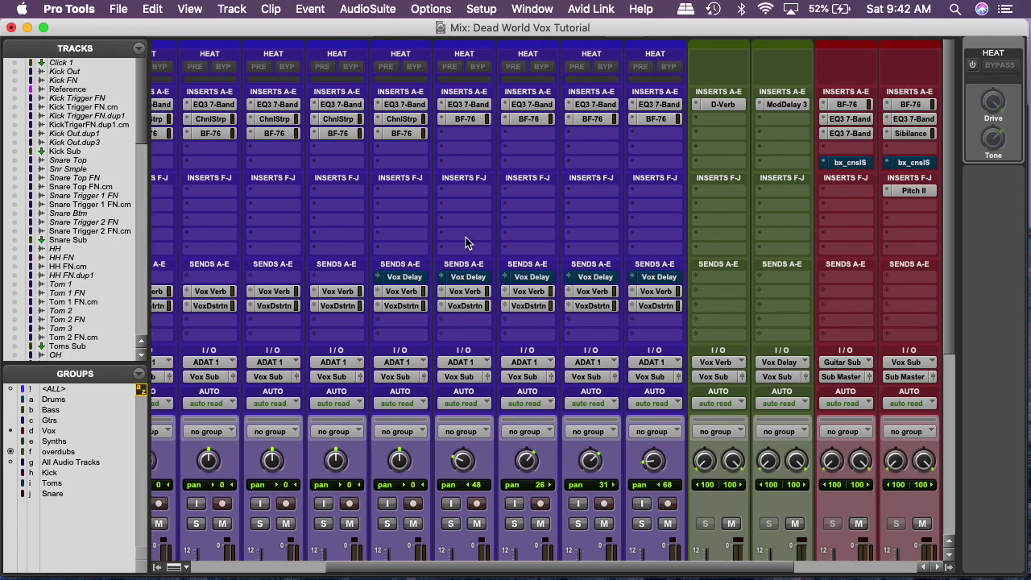
pyautogui.hscroll(-4, 465, 237)
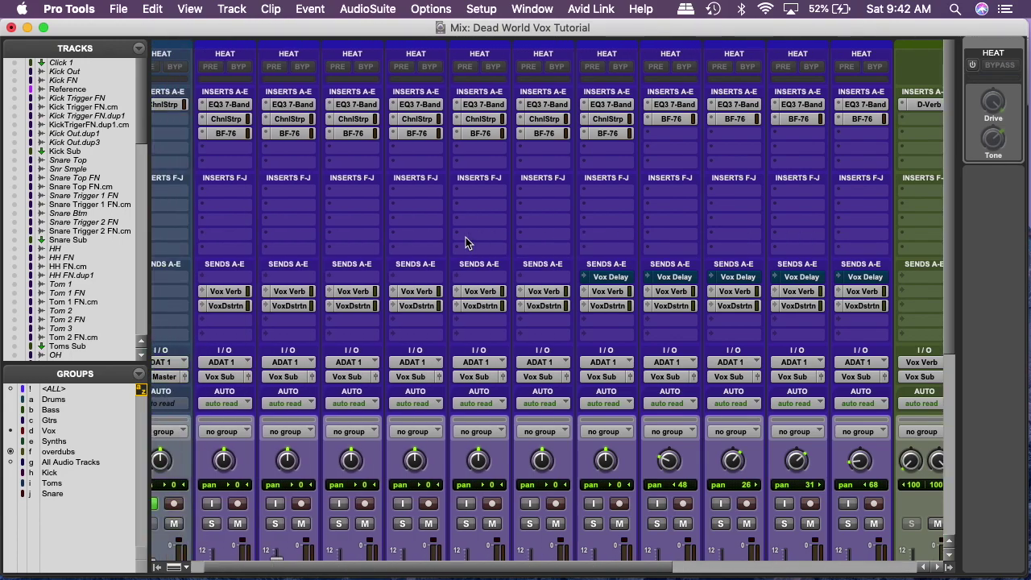